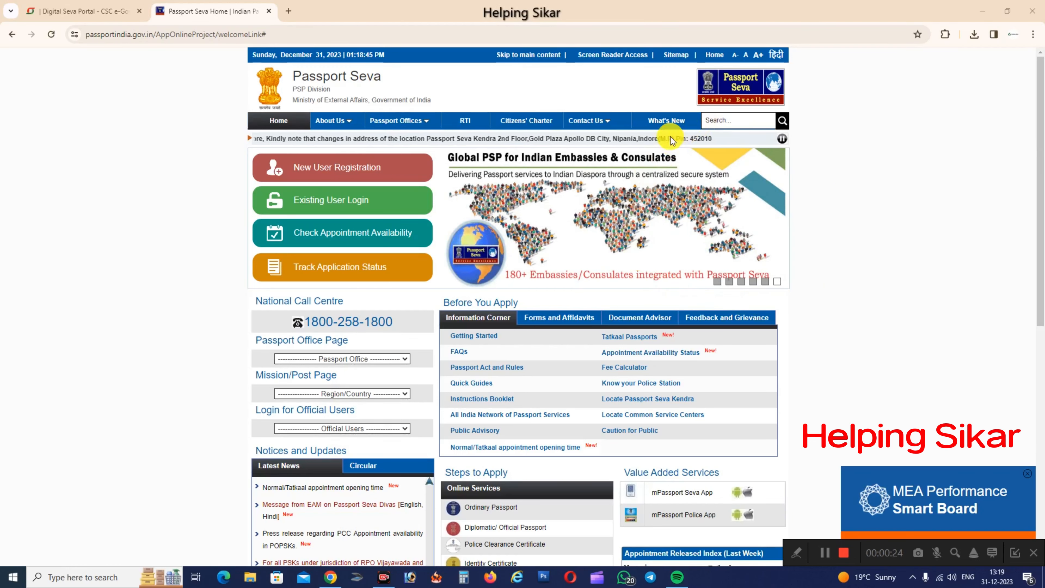
# Search Google for 'passport seva' in a new tab and open the official Passport Seva site
pyautogui.click(290, 11)
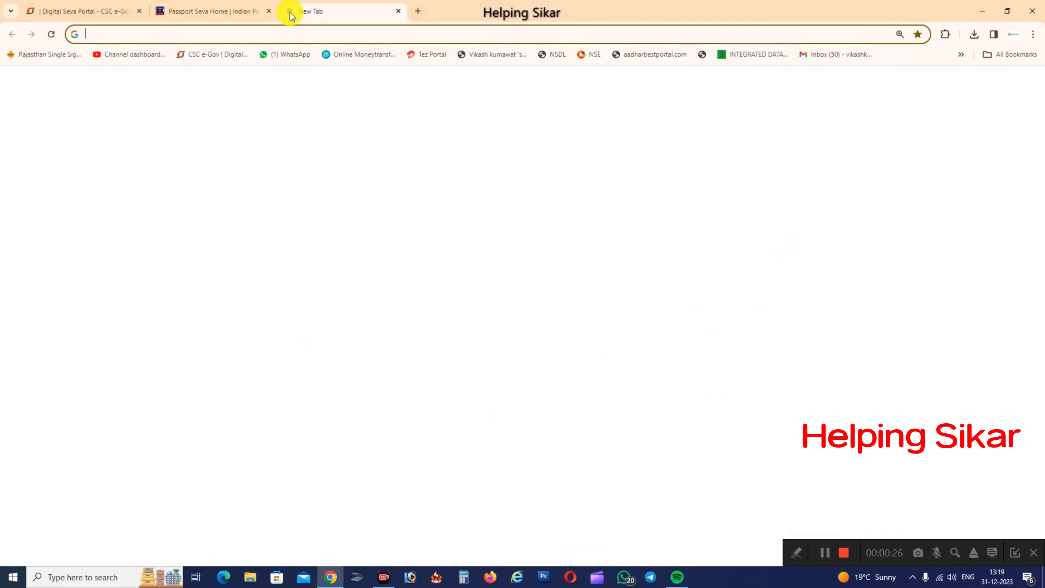
pyautogui.write('passportindia.gov.in')
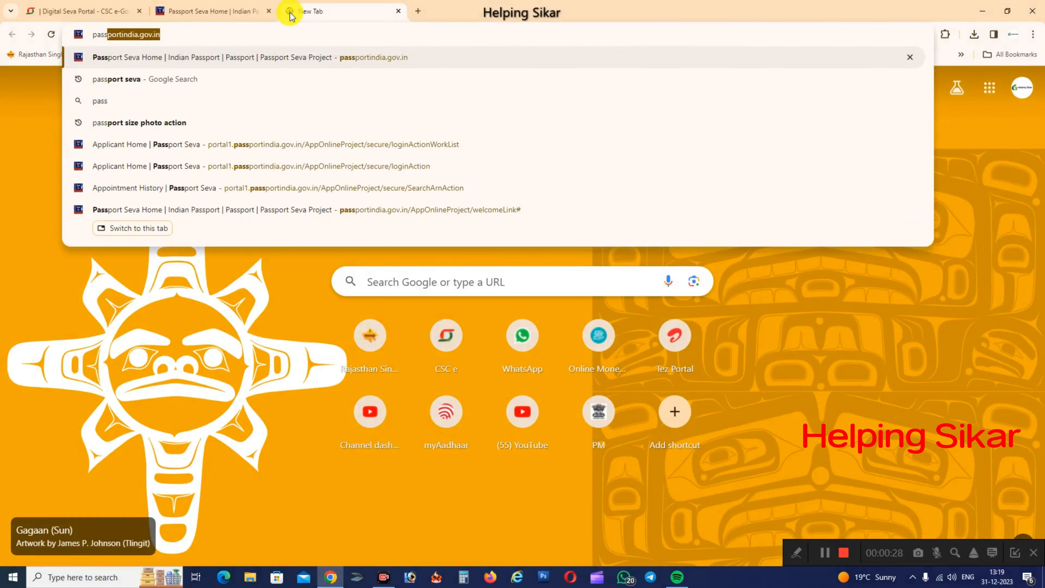
pyautogui.press('Down')
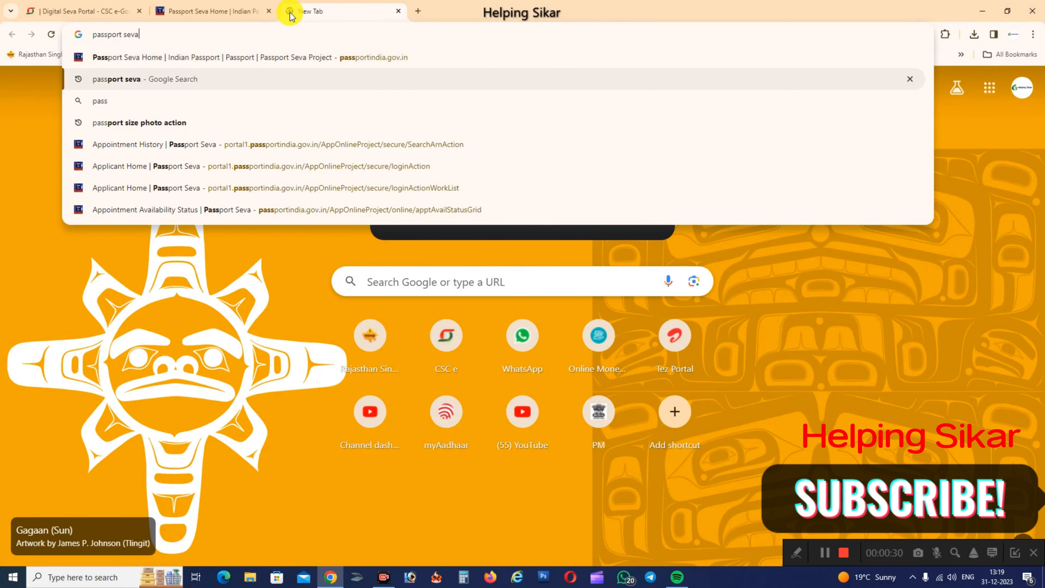
pyautogui.press('Return')
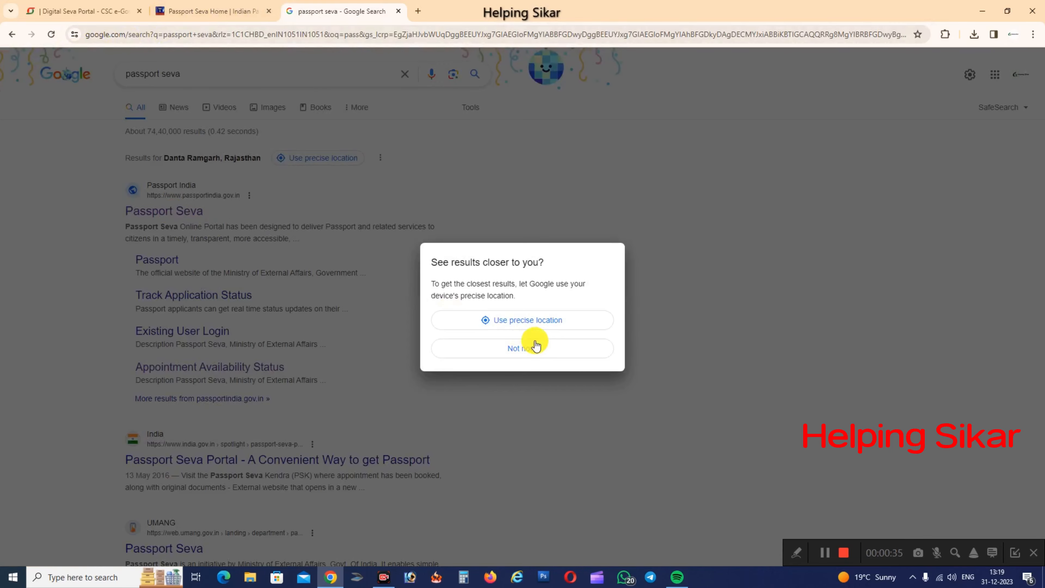
pyautogui.click(536, 346)
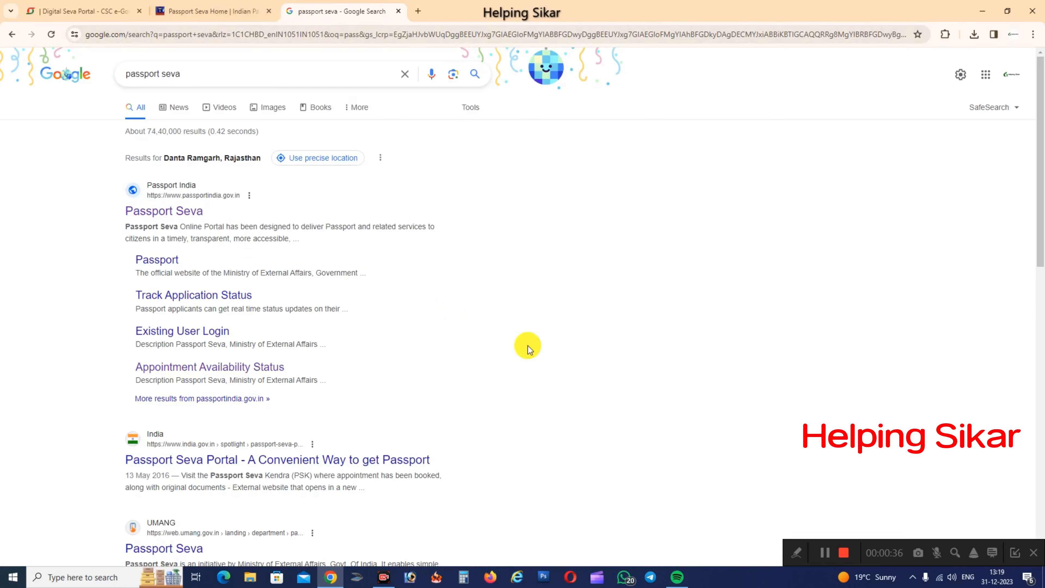
pyautogui.click(159, 210)
pyautogui.click(229, 12)
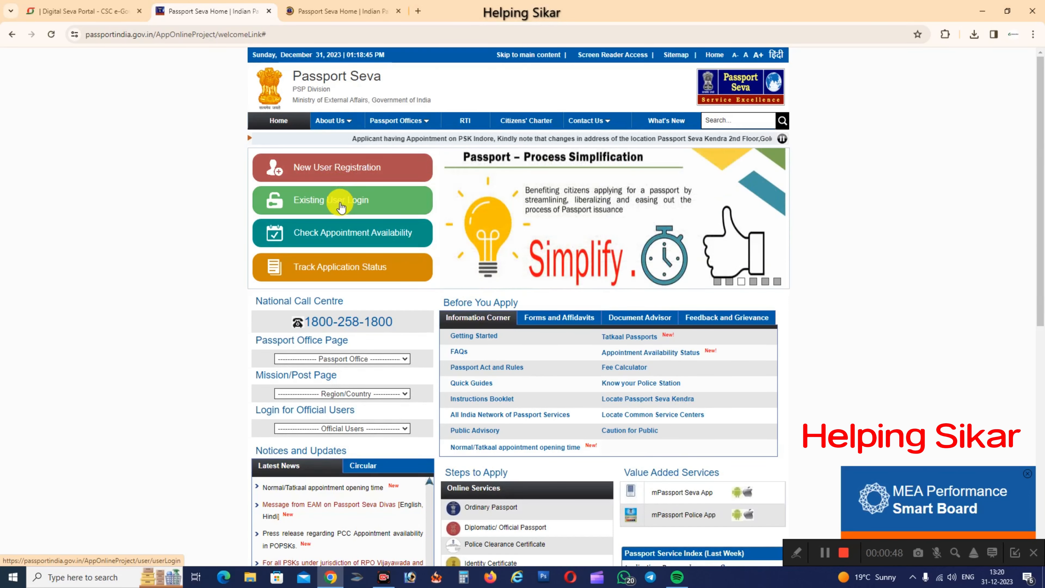
# Start a New User Registration from the Passport Seva home page
pyautogui.click(350, 172)
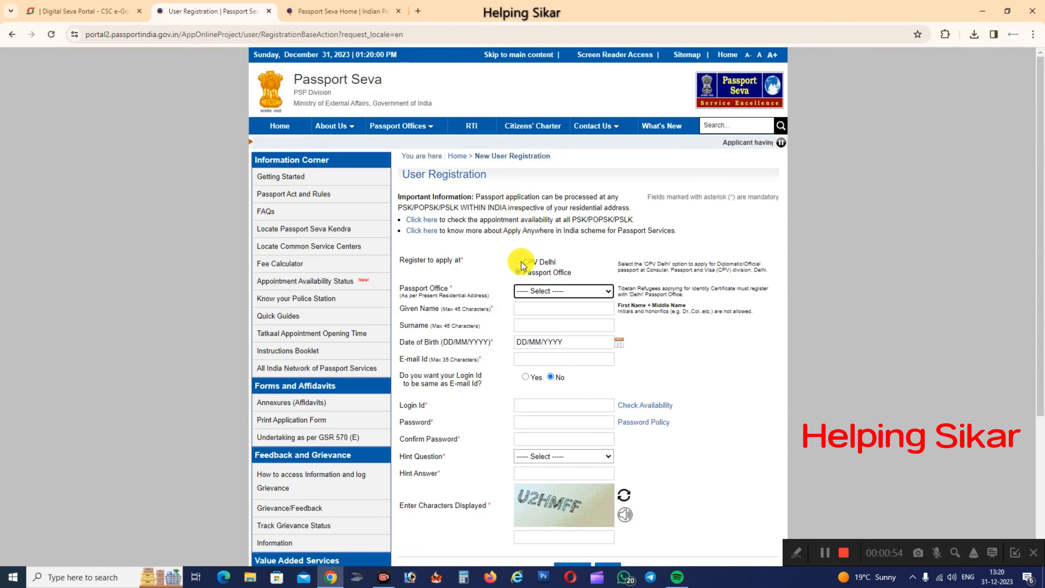
# Select Jaipur as the Passport Office on the registration form
pyautogui.scroll(-4, 577, 266)
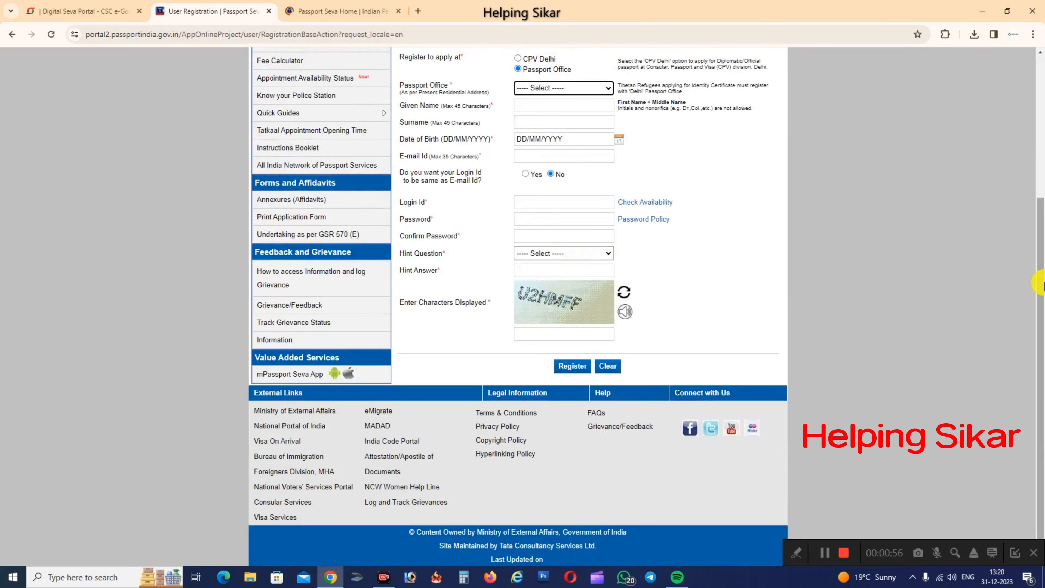
pyautogui.scroll(1, 1042, 220)
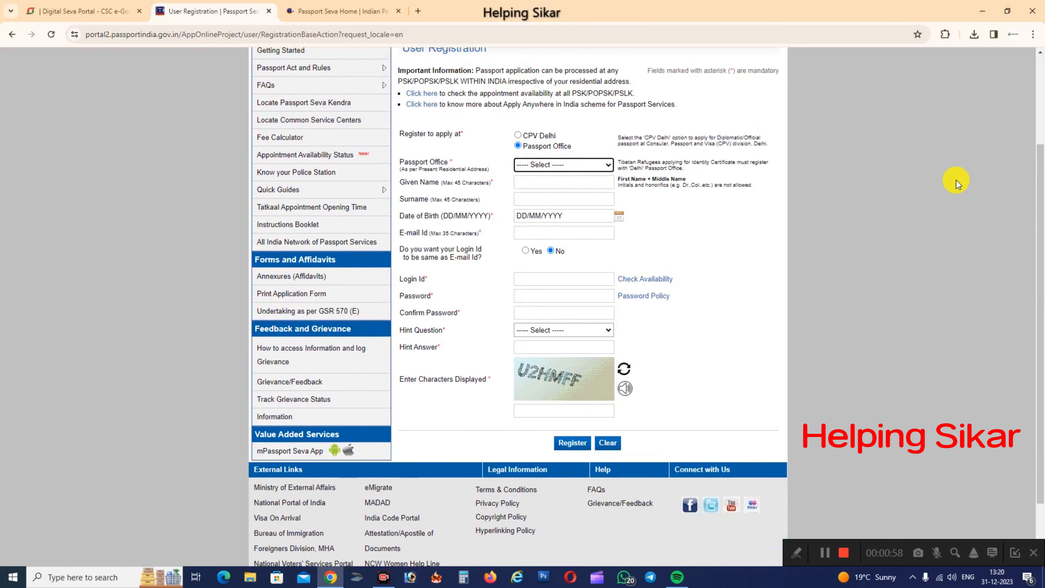
pyautogui.click(556, 162)
pyautogui.scroll(-5, 559, 304)
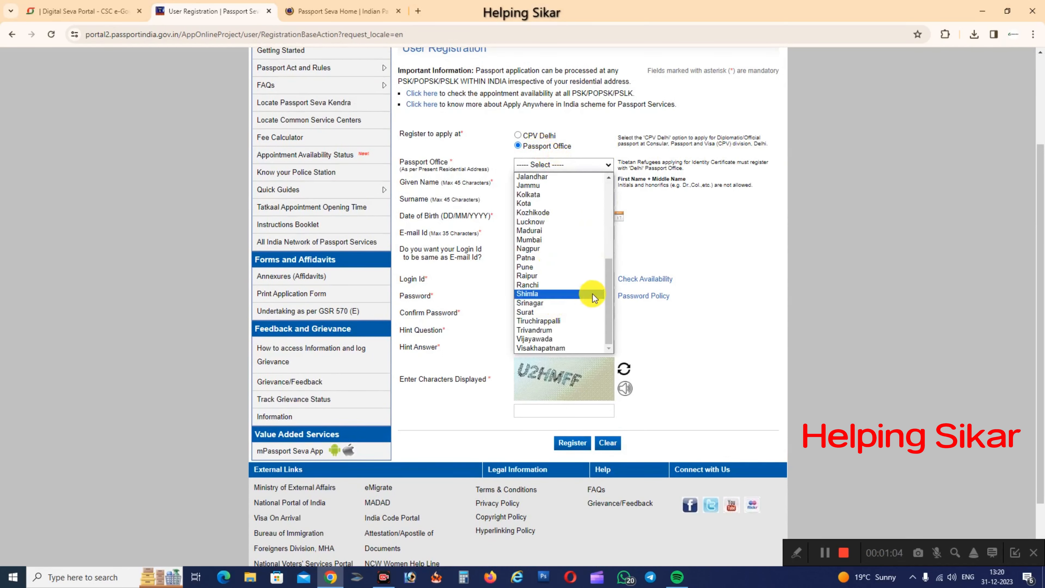
pyautogui.moveTo(609, 292); pyautogui.dragTo(621, 224)
pyautogui.click(531, 312)
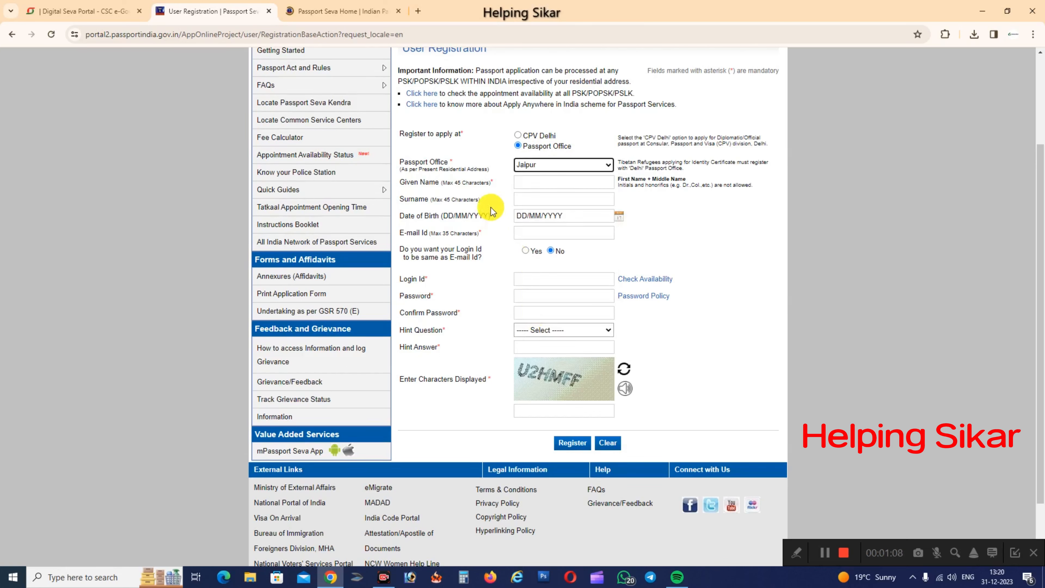
# Fill the given name from autofill and set the login ID to be the same as the e-mail
pyautogui.click(530, 183)
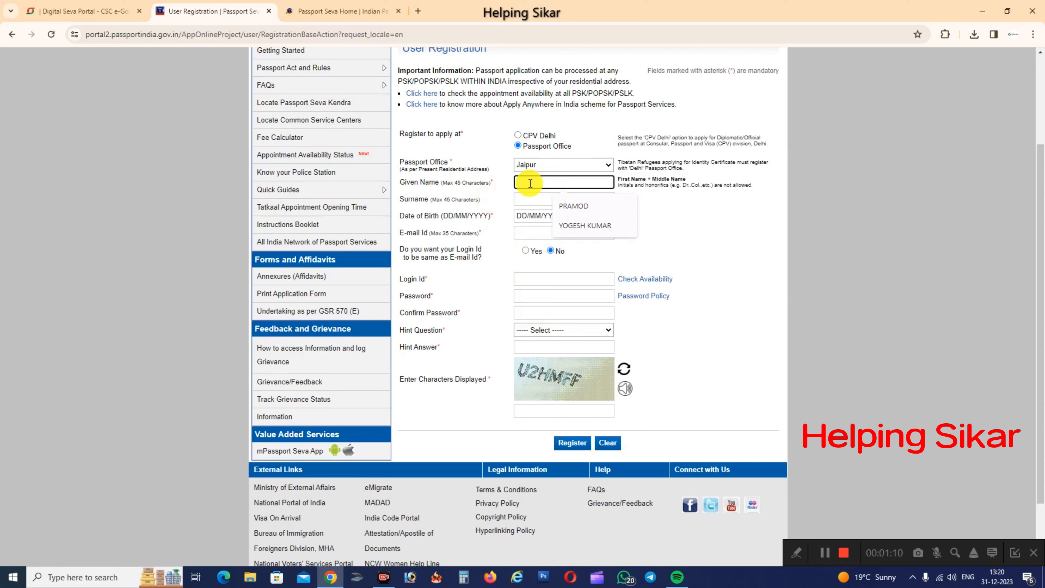
pyautogui.click(573, 205)
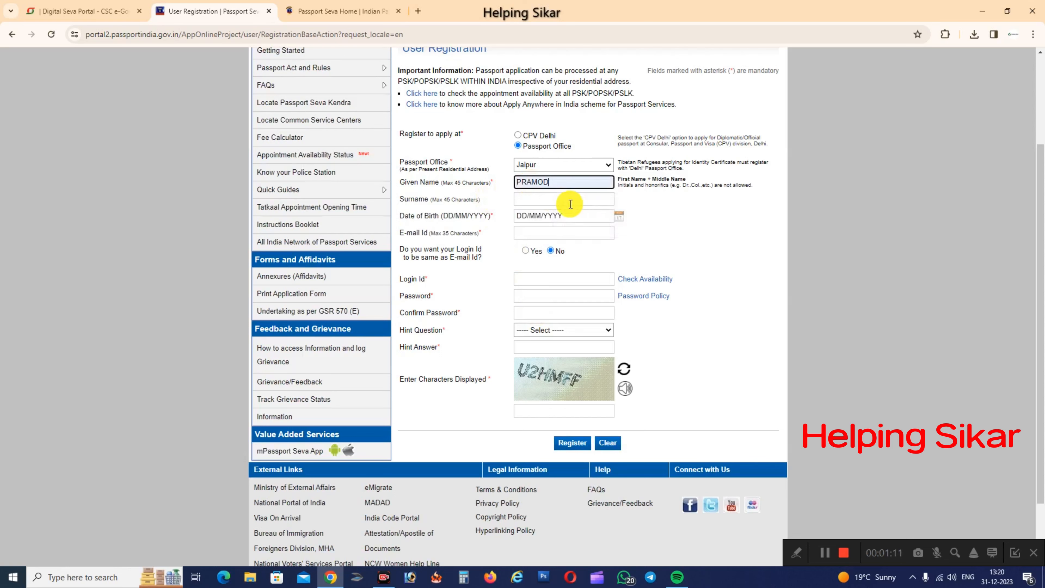
pyautogui.click(545, 199)
pyautogui.click(541, 217)
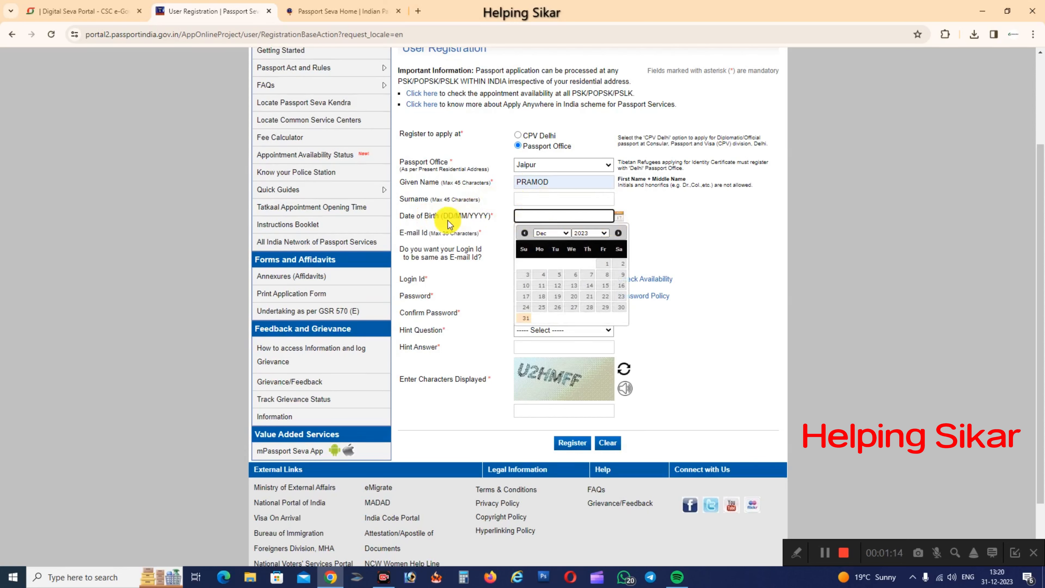
pyautogui.moveTo(417, 216); pyautogui.dragTo(494, 216)
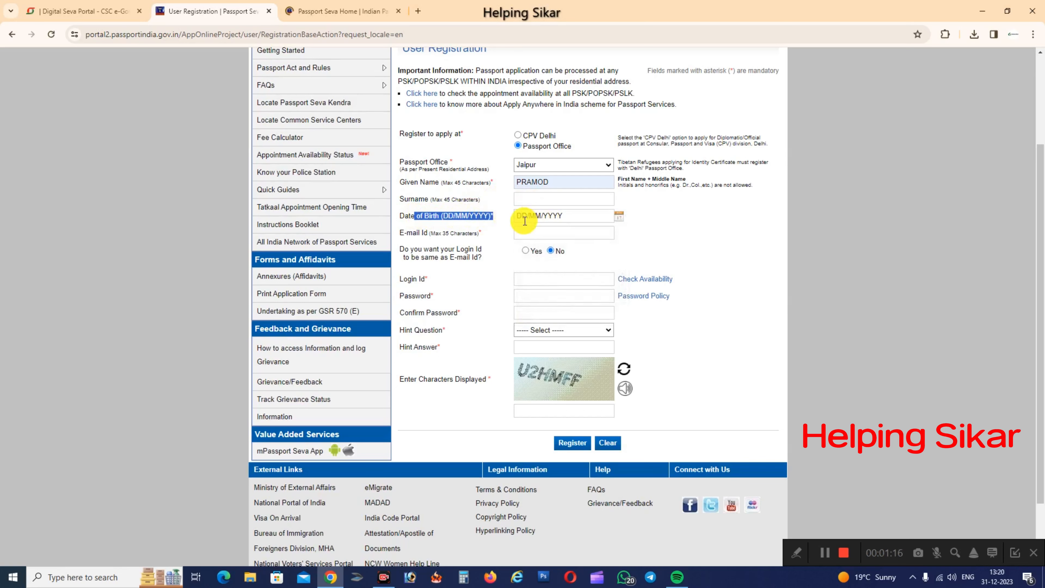
pyautogui.moveTo(430, 233); pyautogui.dragTo(535, 234)
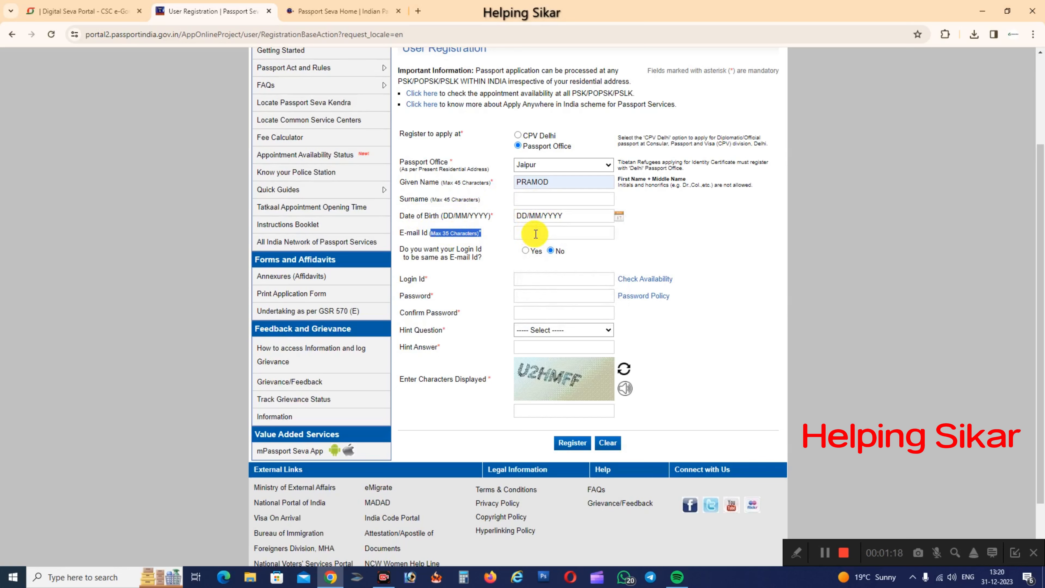
pyautogui.moveTo(419, 249); pyautogui.dragTo(485, 259)
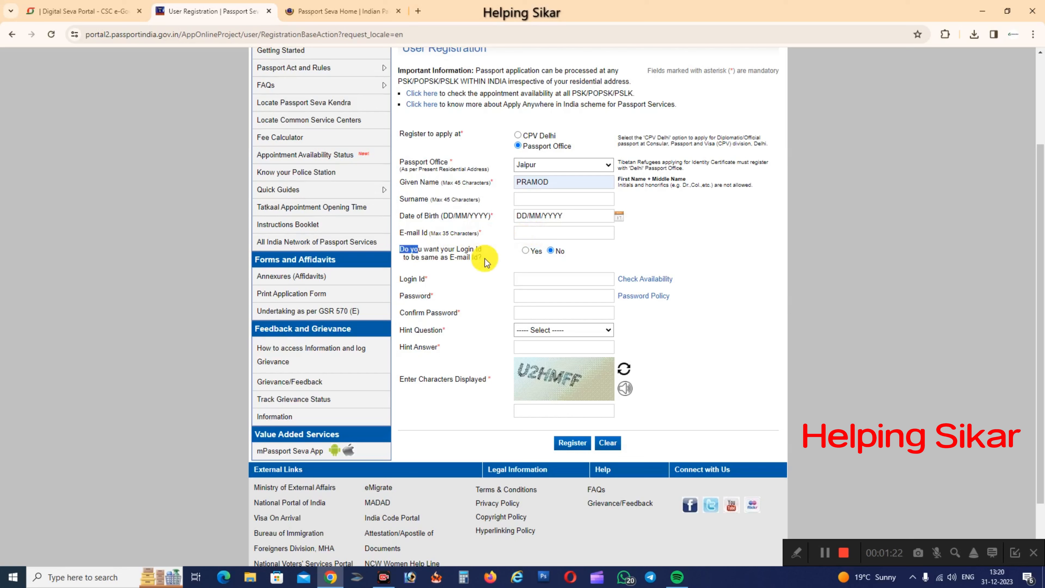
pyautogui.click(527, 251)
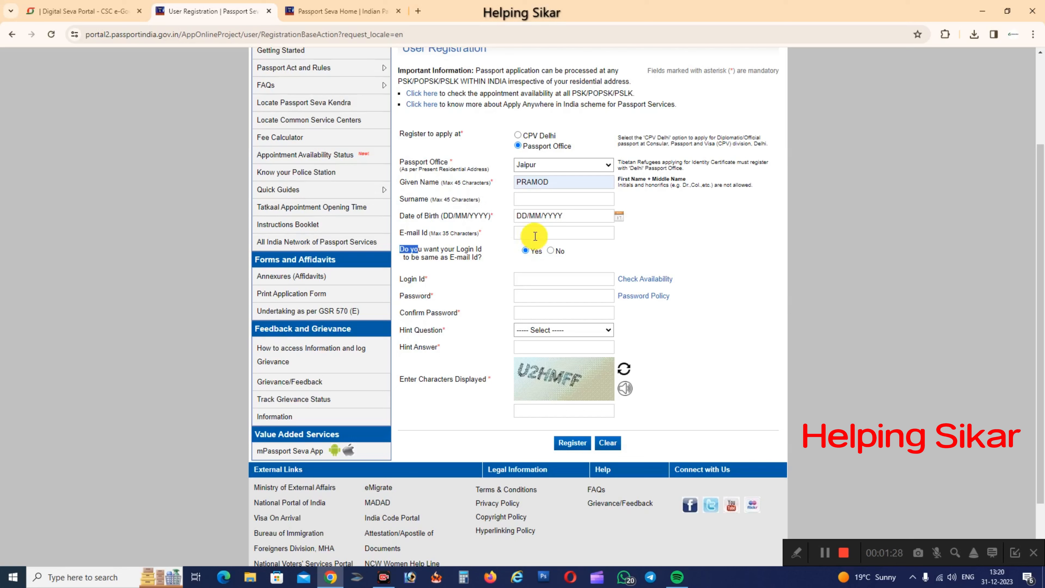
pyautogui.click(564, 295)
# Enter the account password and choose Birth City as the hint question
pyautogui.click(796, 552)
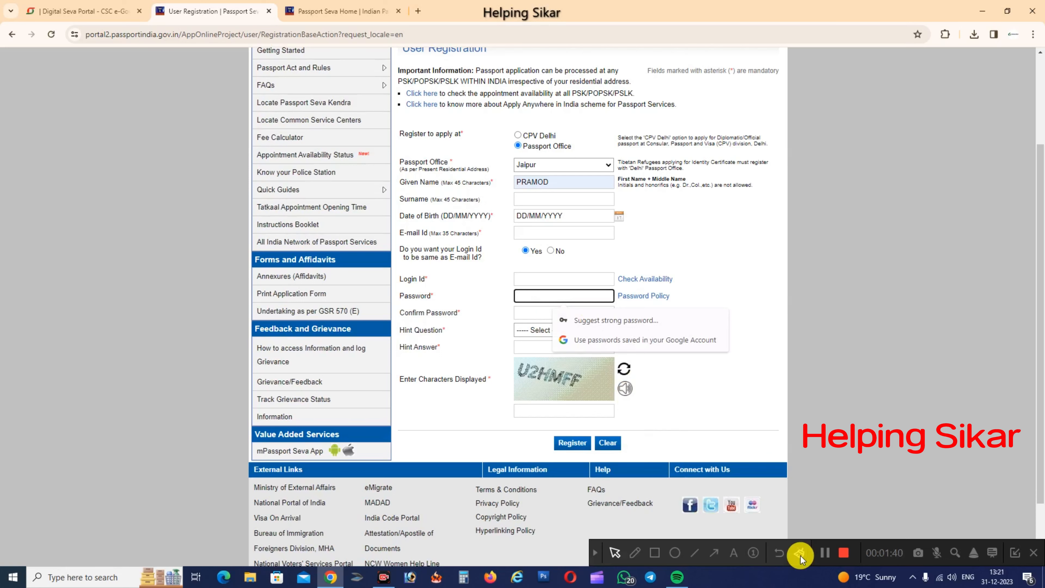
pyautogui.click(731, 554)
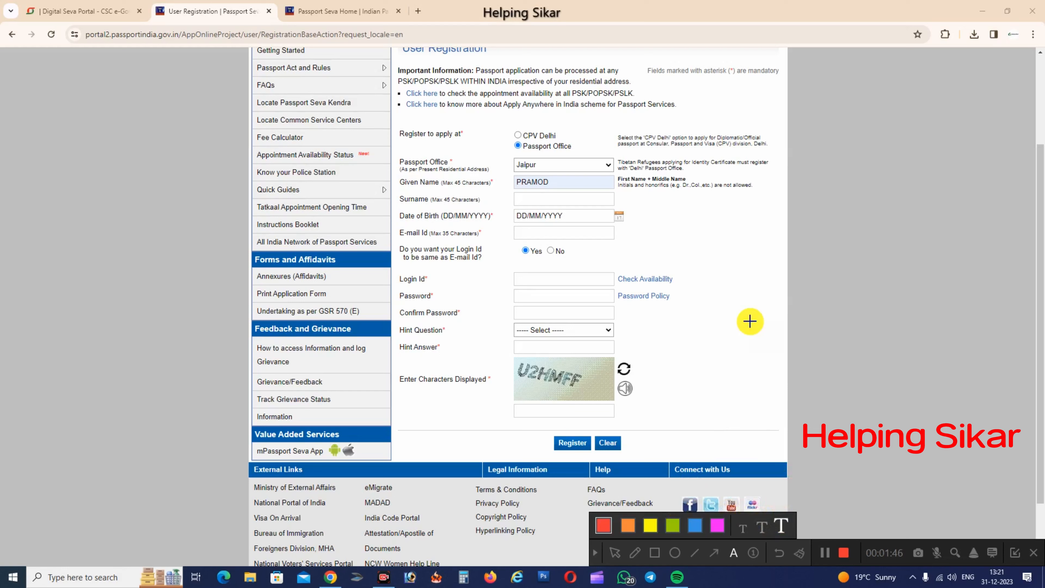
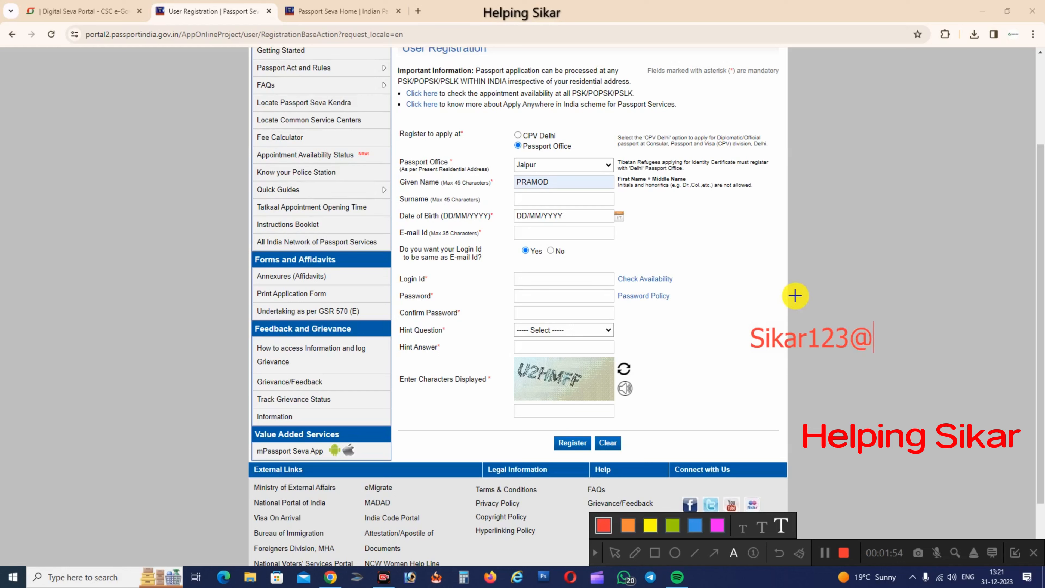
pyautogui.click(595, 552)
pyautogui.click(563, 329)
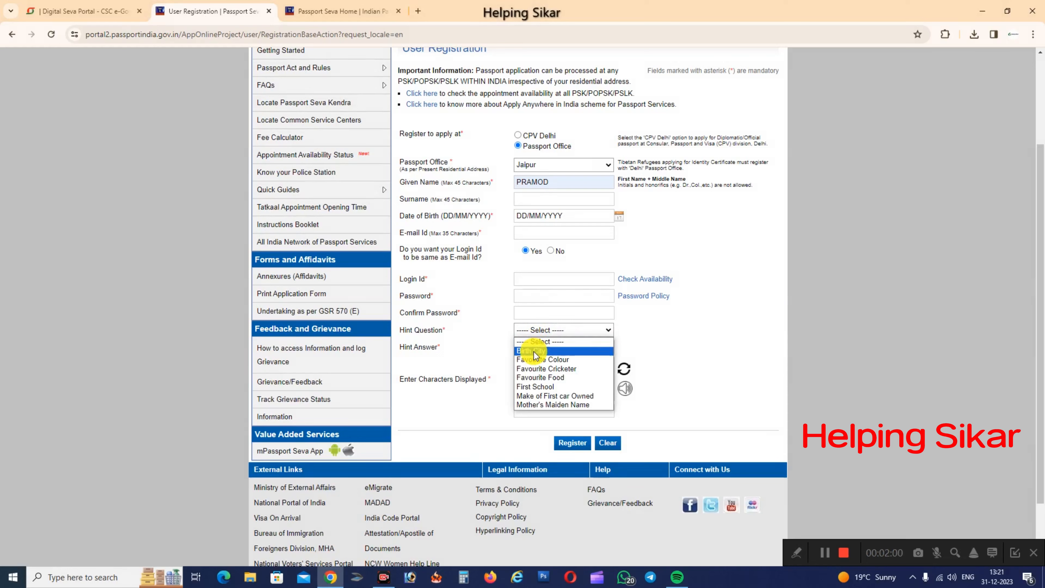
pyautogui.click(534, 349)
pyautogui.click(534, 349)
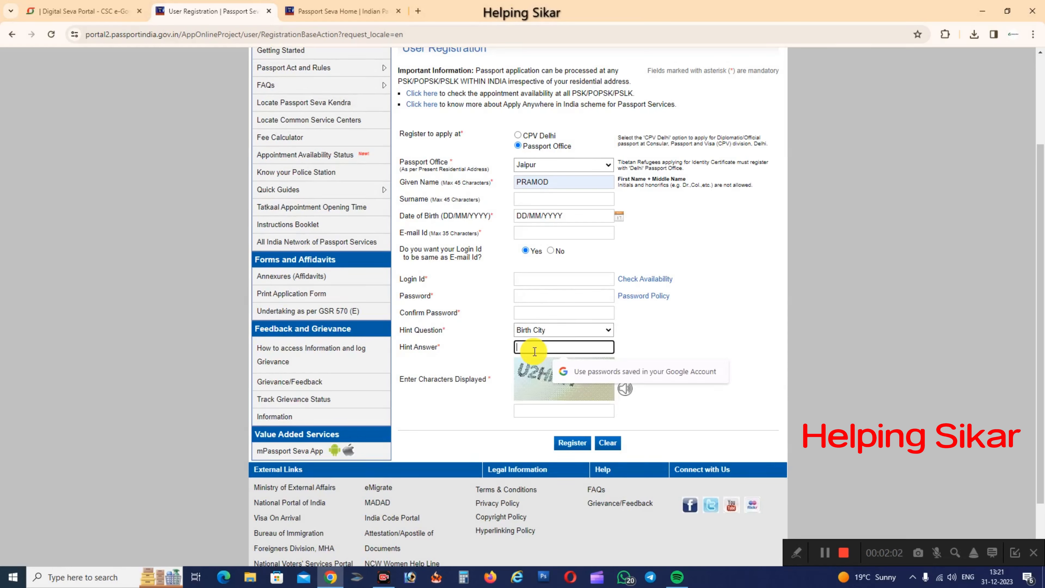
# Leave the captcha field and return to the Passport Seva home page
pyautogui.click(533, 410)
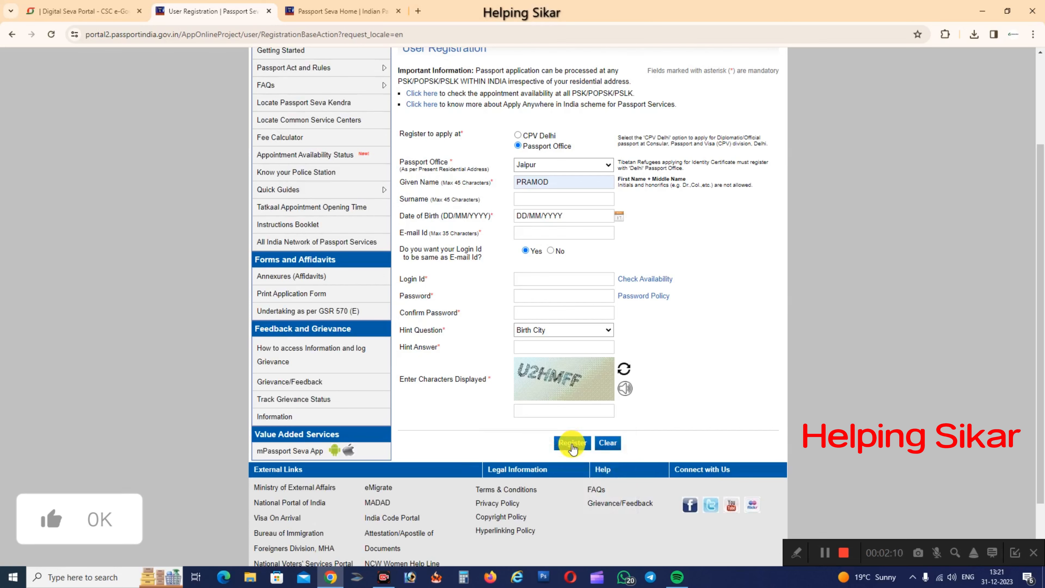
pyautogui.scroll(3, 571, 443)
pyautogui.click(381, 248)
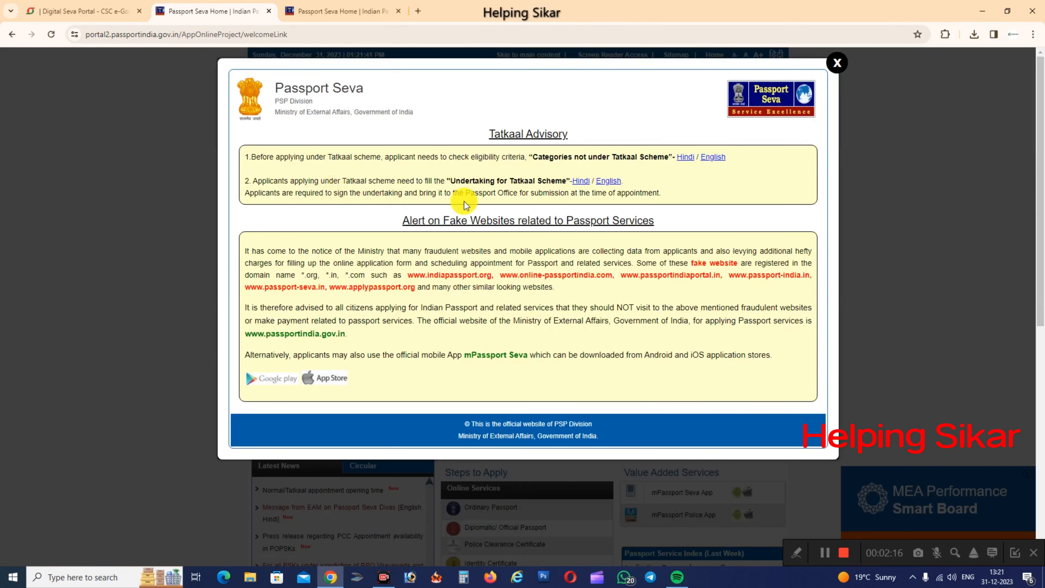
# Dismiss the Tatkaal and fake-website advisory and go to Existing User Login
pyautogui.click(837, 66)
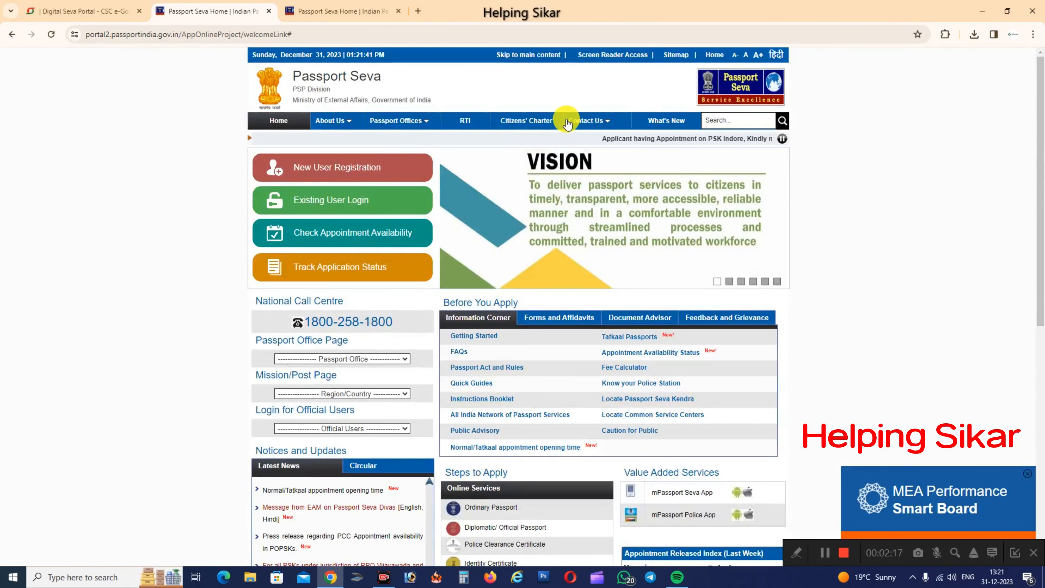
pyautogui.click(329, 201)
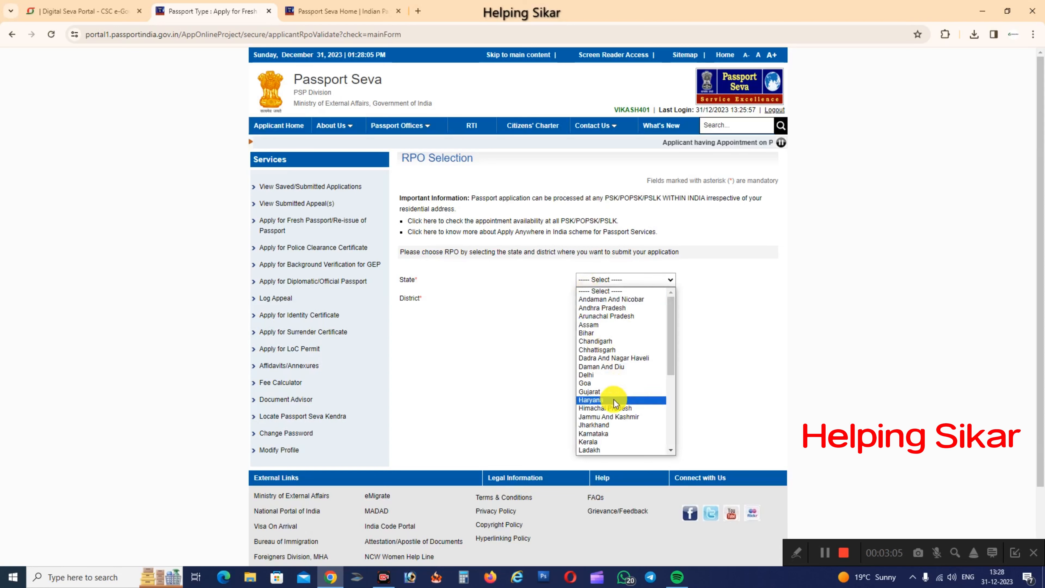
# Set the RPO location to Rajasthan, Sikar district, and choose Re-issue of Passport
pyautogui.scroll(-5, 614, 400)
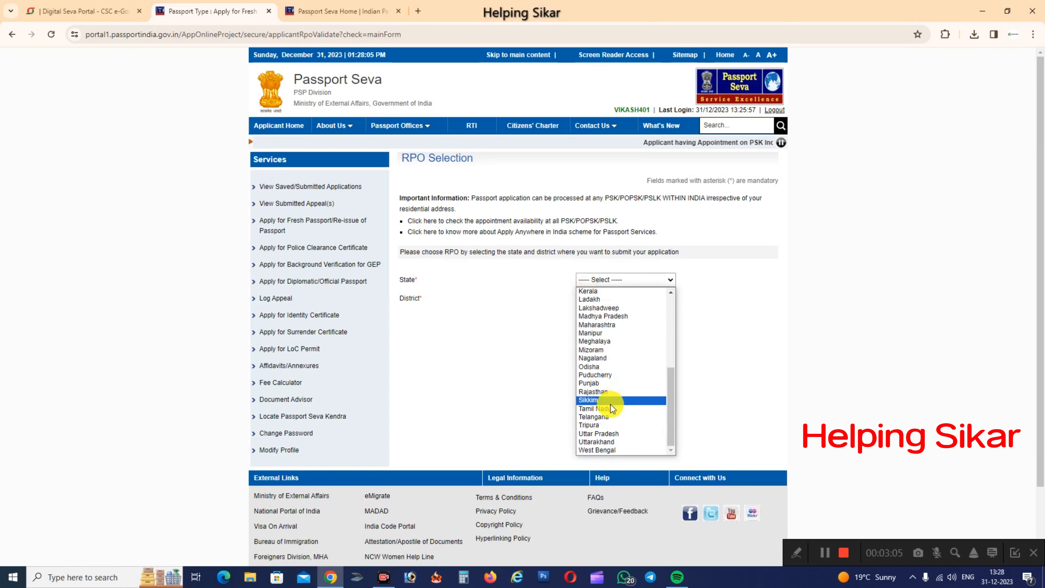
pyautogui.click(601, 394)
pyautogui.click(601, 299)
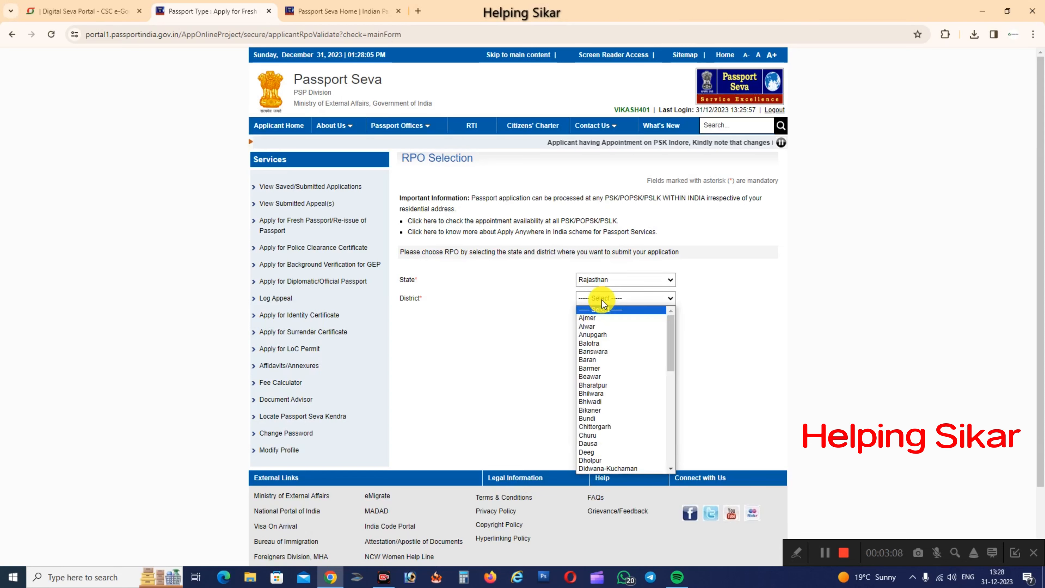
pyautogui.scroll(-10, 617, 430)
pyautogui.click(604, 435)
pyautogui.click(588, 341)
pyautogui.click(616, 237)
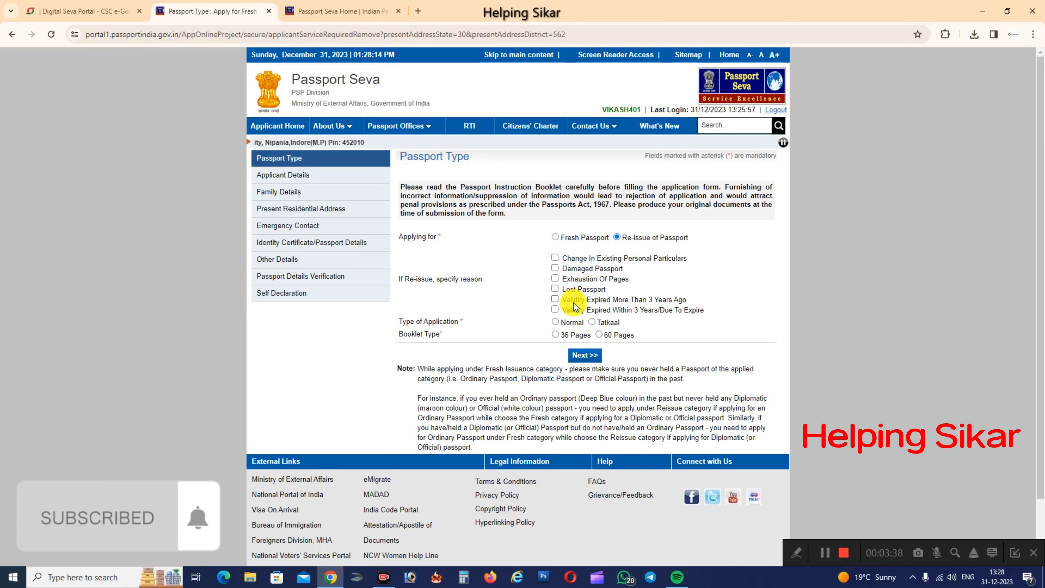
# Choose Validity Expired Within 3 Years, Normal application and a 36-page booklet, then continue
pyautogui.click(555, 309)
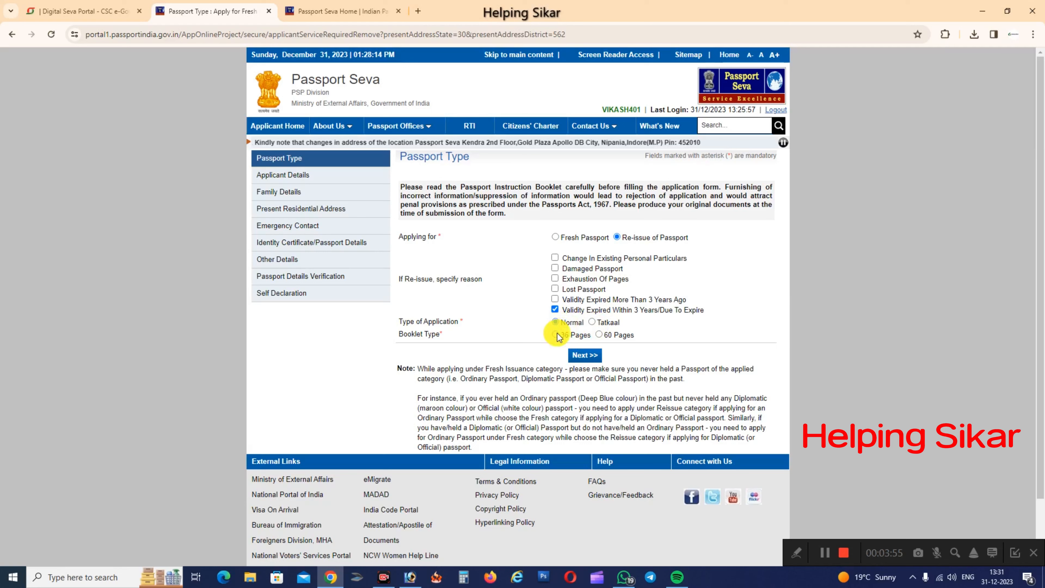
pyautogui.click(555, 322)
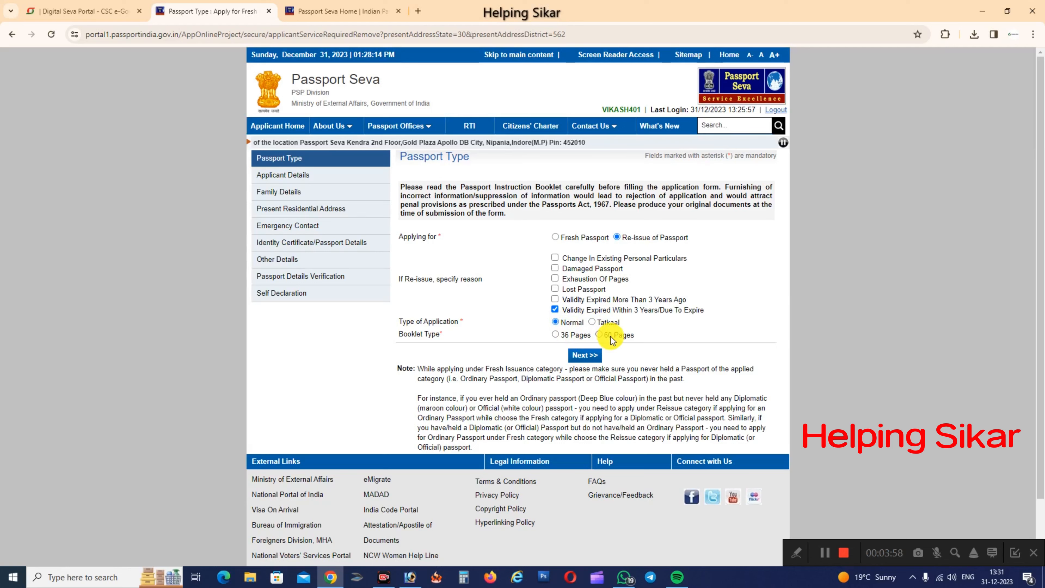
pyautogui.click(555, 334)
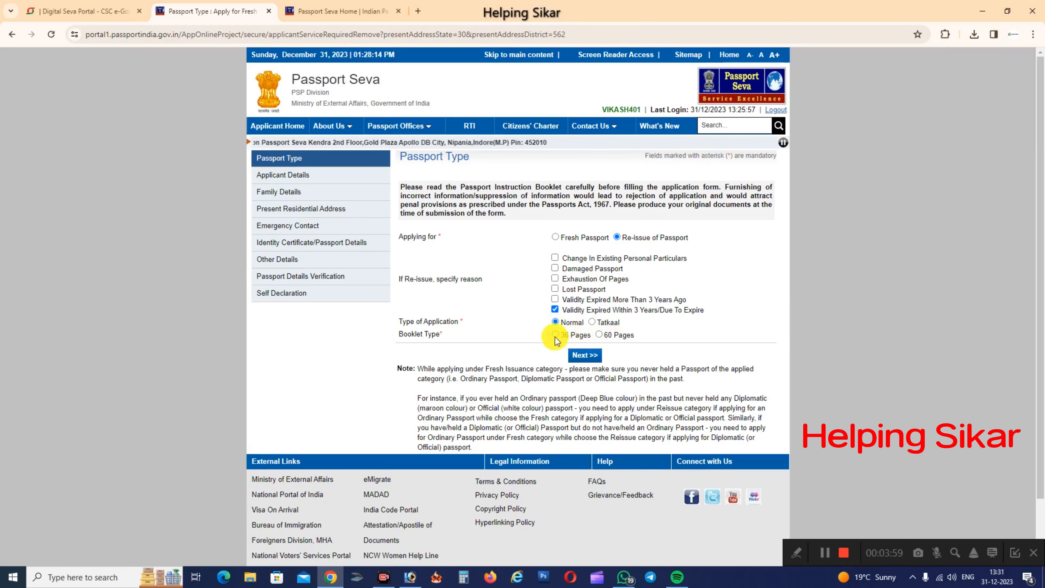
pyautogui.click(586, 356)
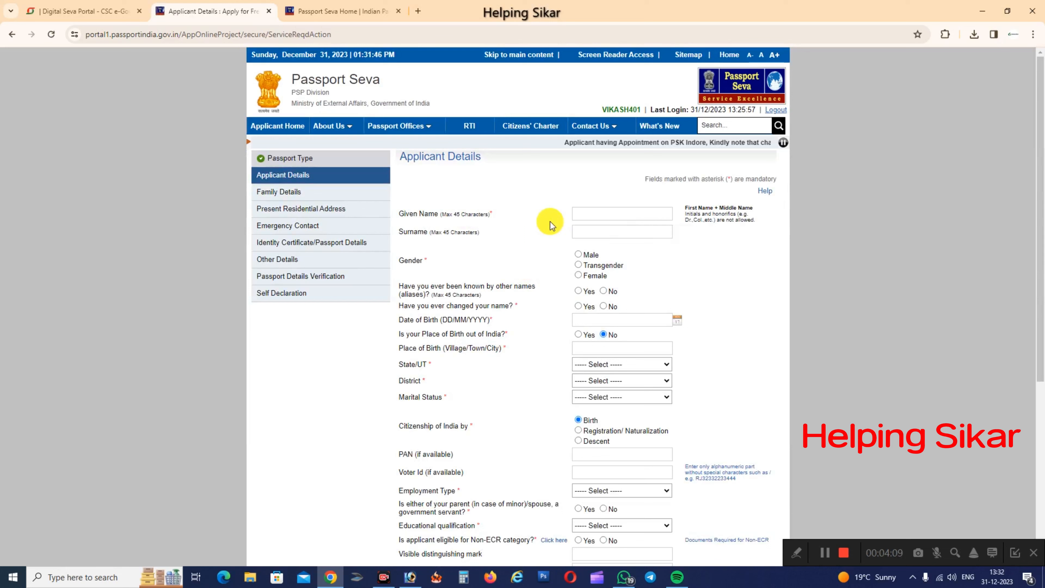
# Fill the applicant's given name and surname from autofill and set gender to Male
pyautogui.click(621, 214)
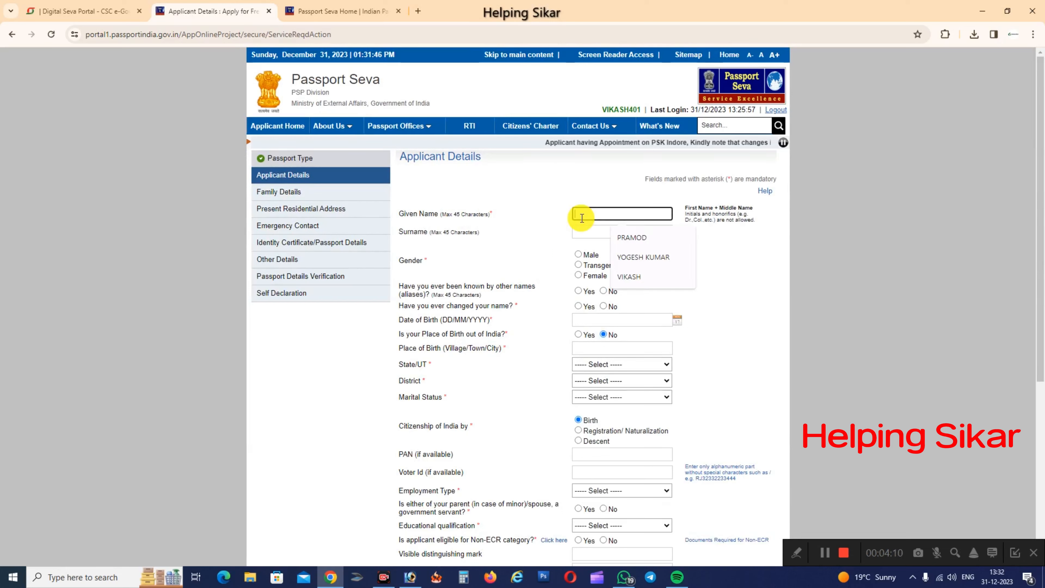
pyautogui.click(627, 238)
pyautogui.click(604, 233)
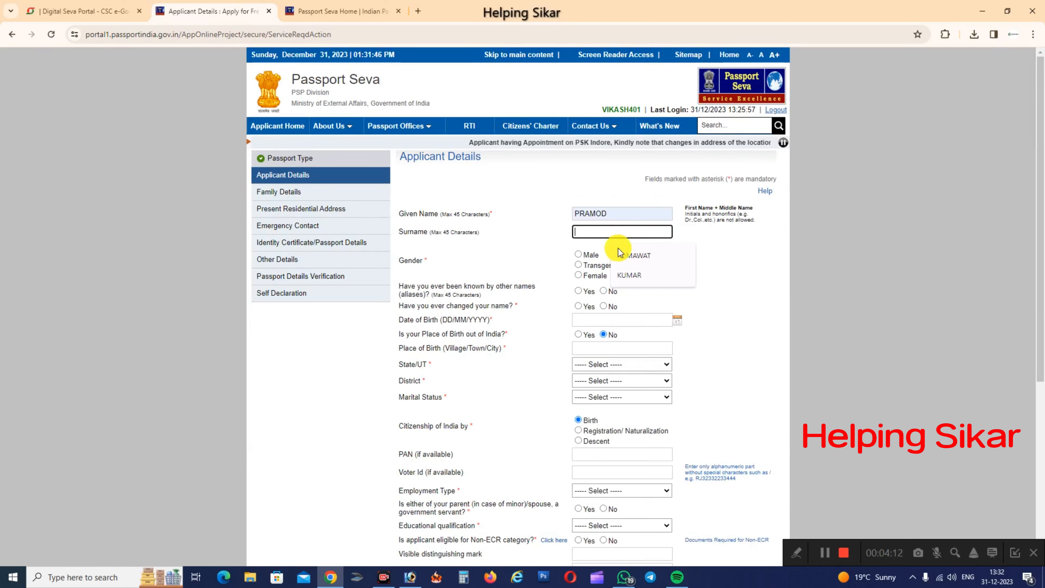
pyautogui.click(626, 257)
pyautogui.click(537, 247)
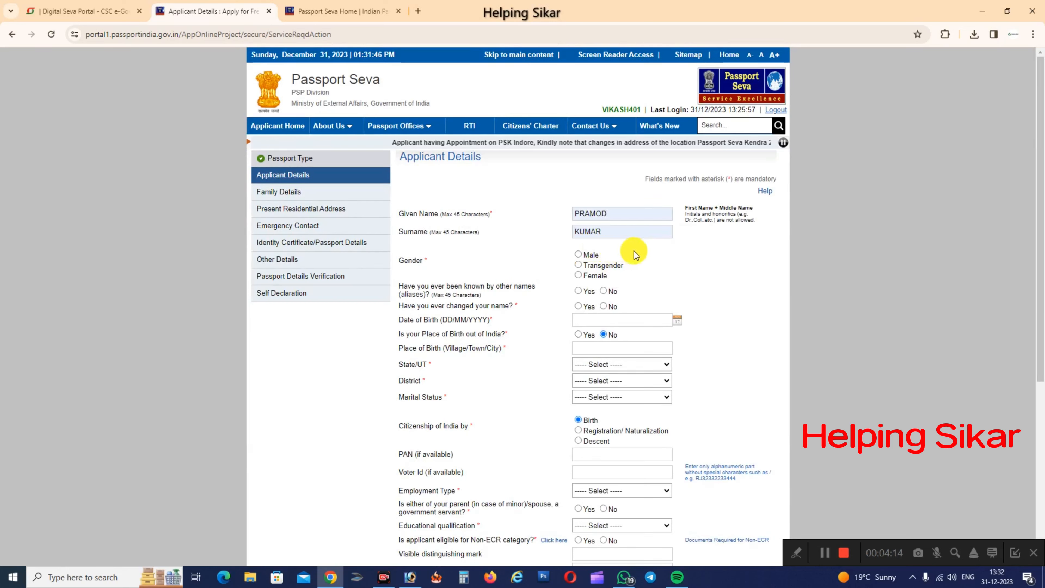
pyautogui.moveTo(1041, 205); pyautogui.dragTo(1039, 275)
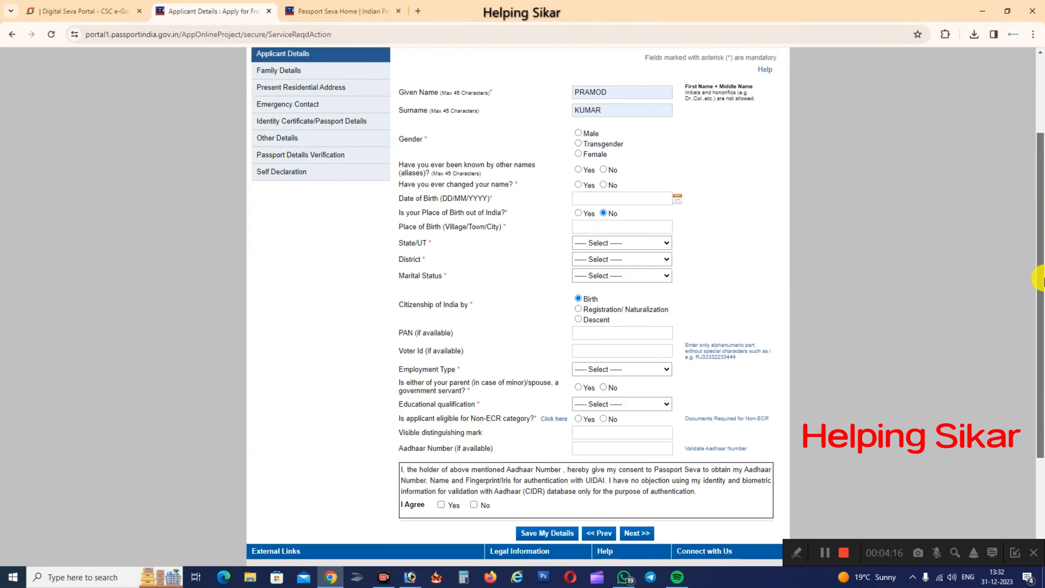
pyautogui.click(579, 132)
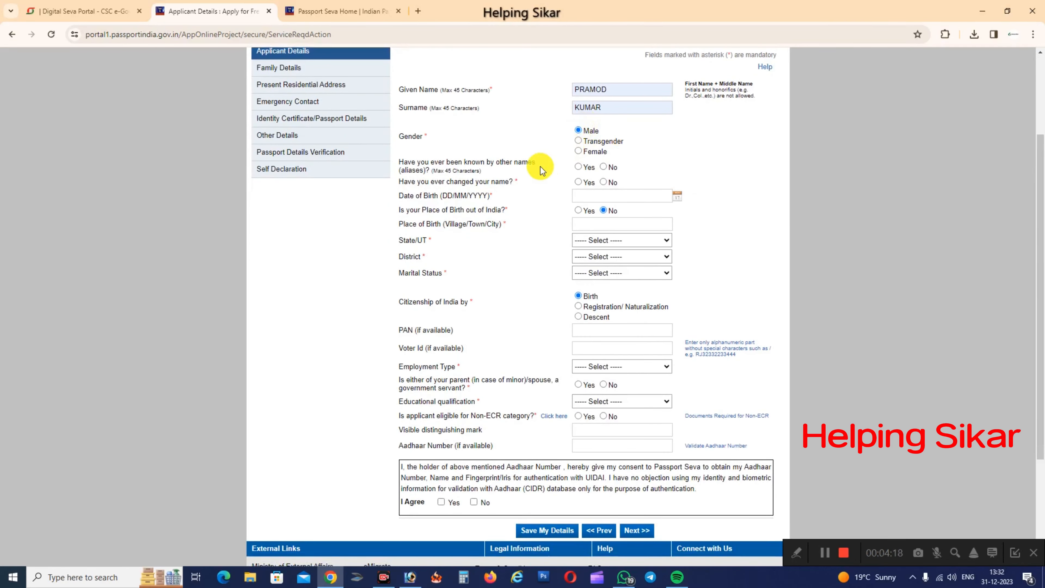
# Answer No to name change and aliases, and fill date and place of birth
pyautogui.click(604, 183)
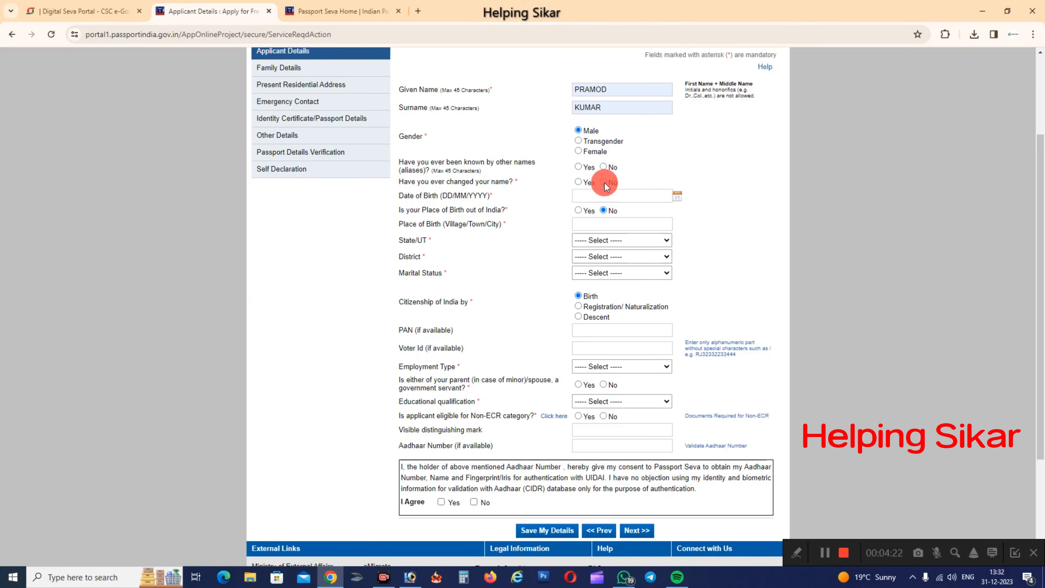
pyautogui.click(604, 168)
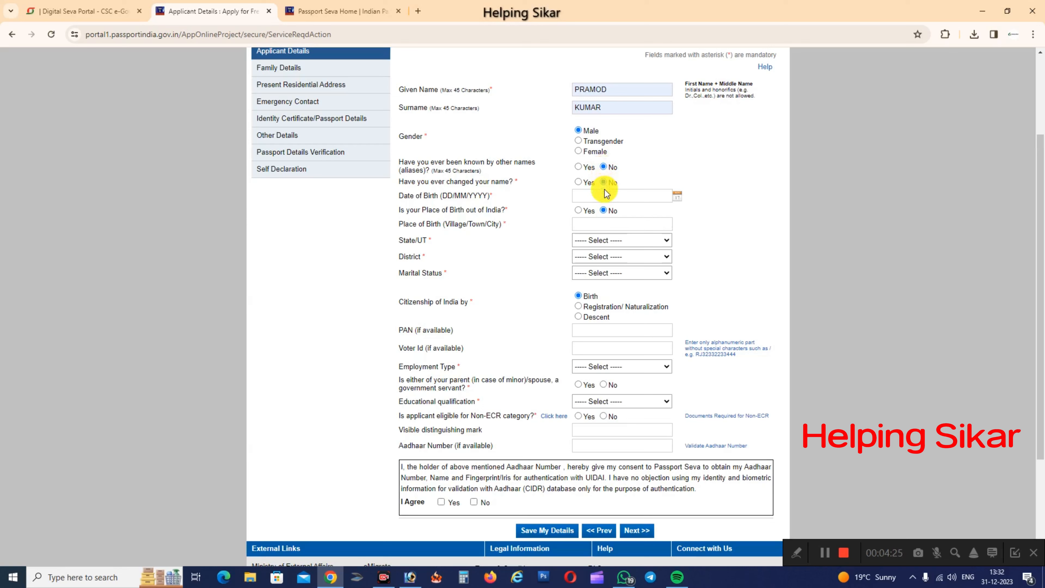
pyautogui.click(617, 195)
pyautogui.click(632, 219)
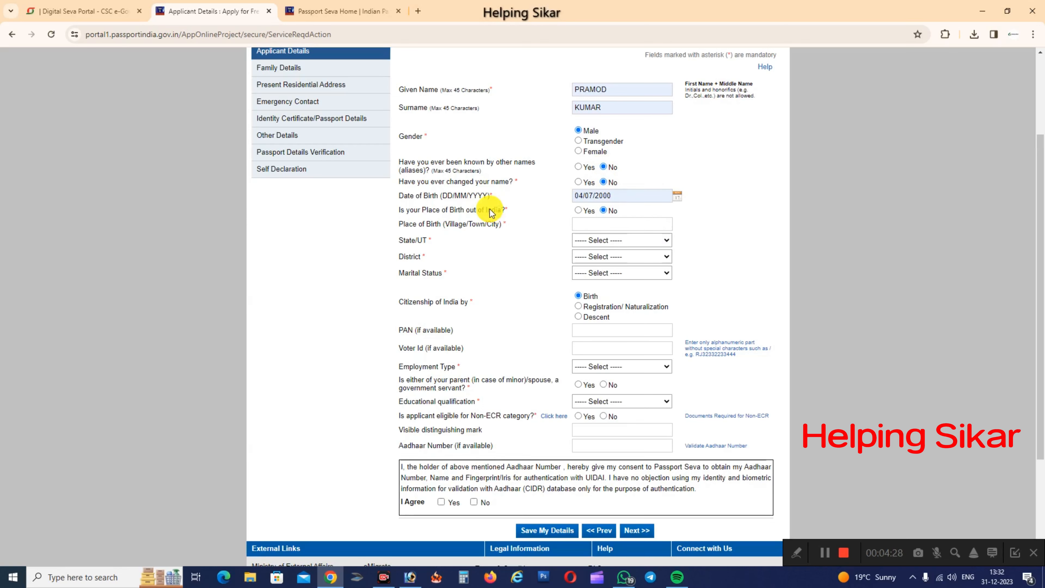
pyautogui.click(596, 224)
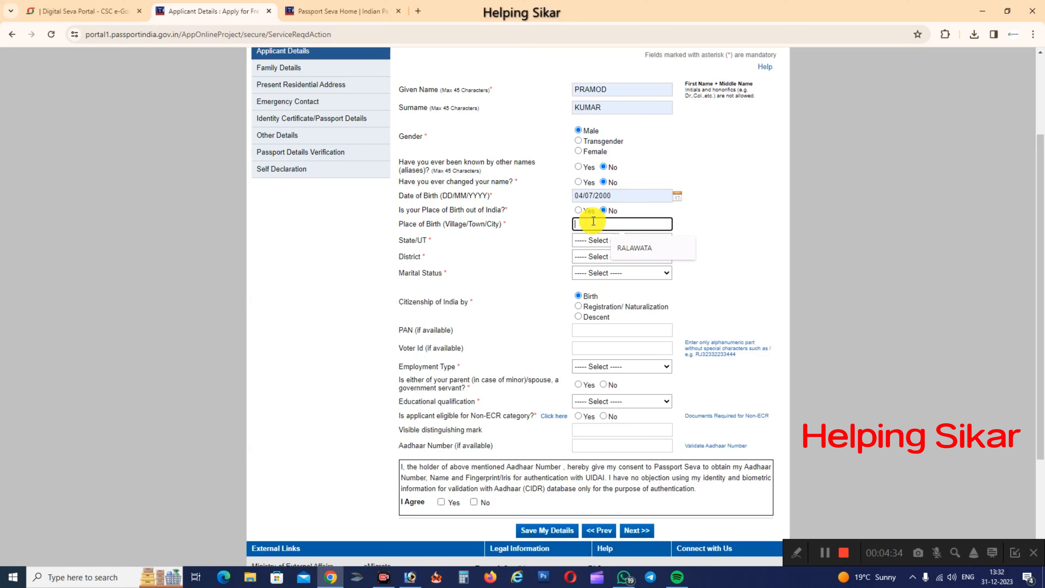
pyautogui.click(631, 247)
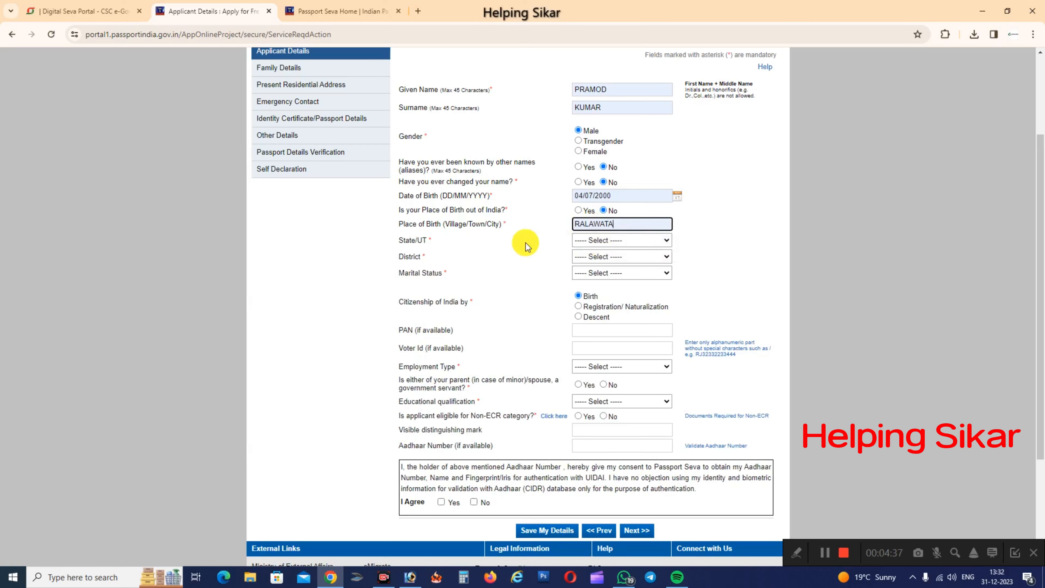
# Set birth State/UT to Rajasthan, district to Sikar and marital status to Single
pyautogui.click(581, 241)
pyautogui.scroll(-3, 601, 342)
pyautogui.click(602, 363)
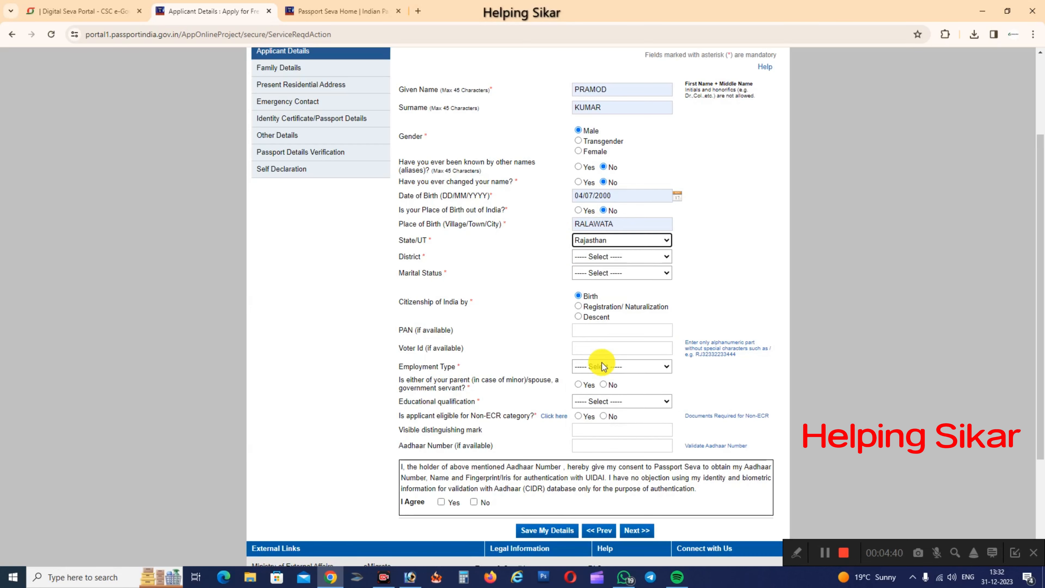
pyautogui.click(543, 277)
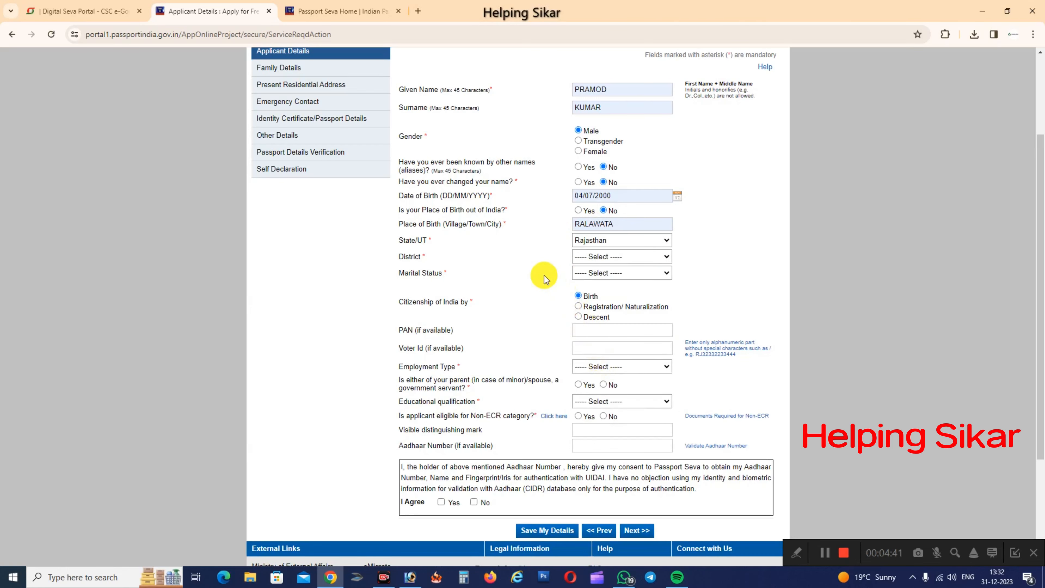
pyautogui.click(580, 257)
pyautogui.scroll(-5, 621, 375)
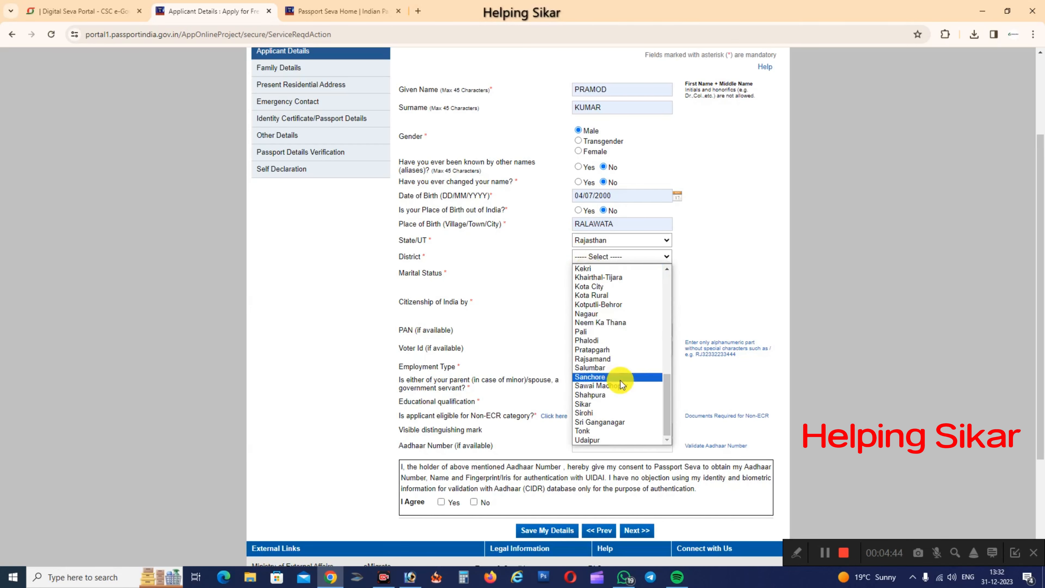
pyautogui.click(612, 404)
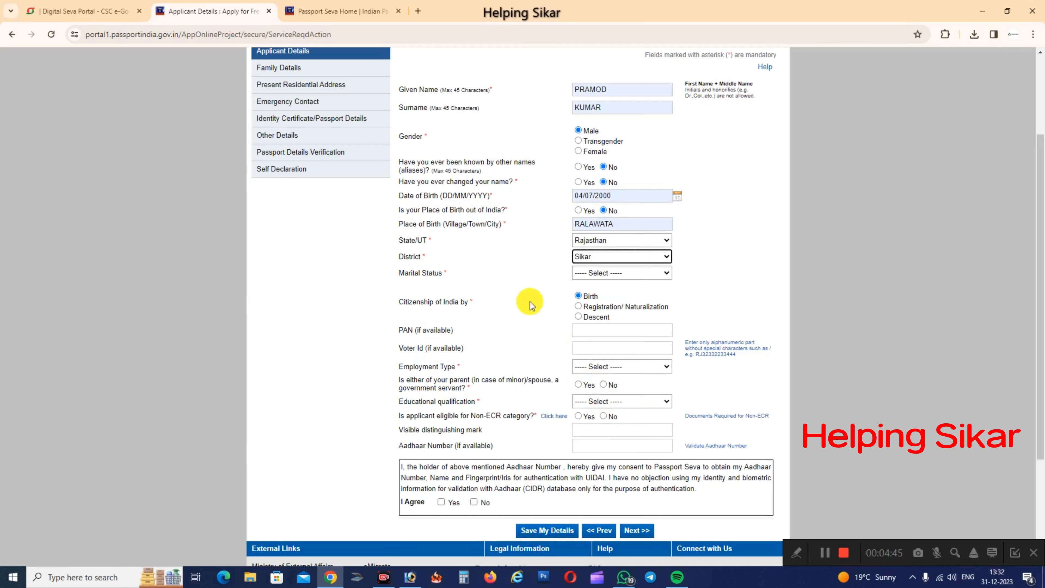
pyautogui.click(583, 275)
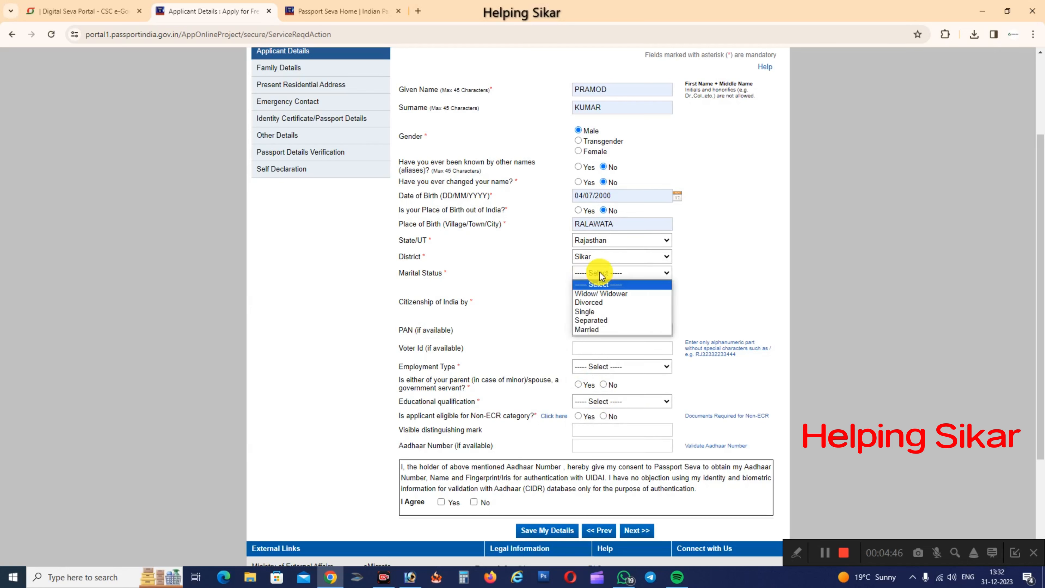
pyautogui.click(598, 312)
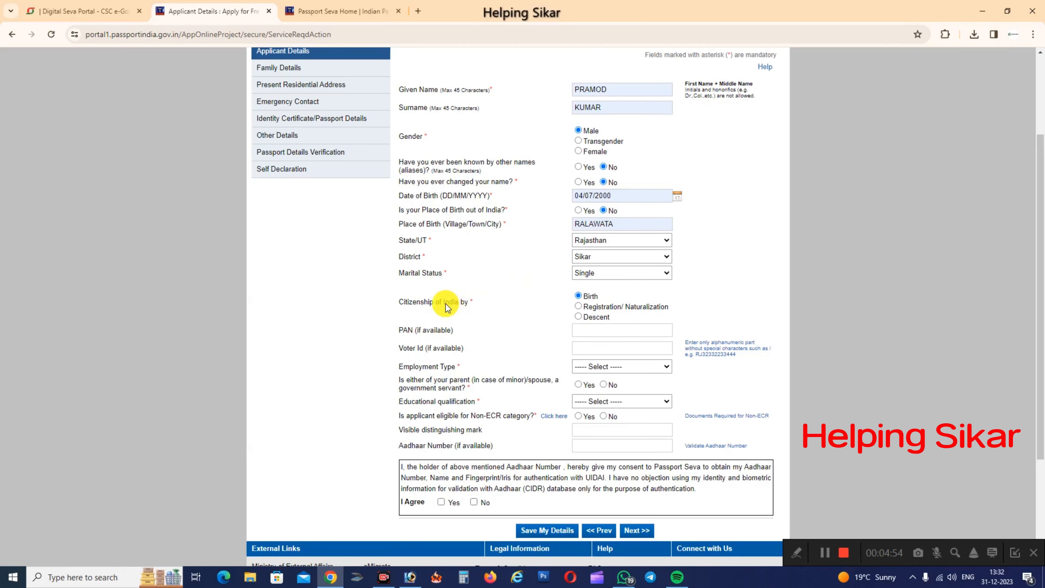
pyautogui.moveTo(413, 367); pyautogui.dragTo(592, 366)
pyautogui.click(622, 366)
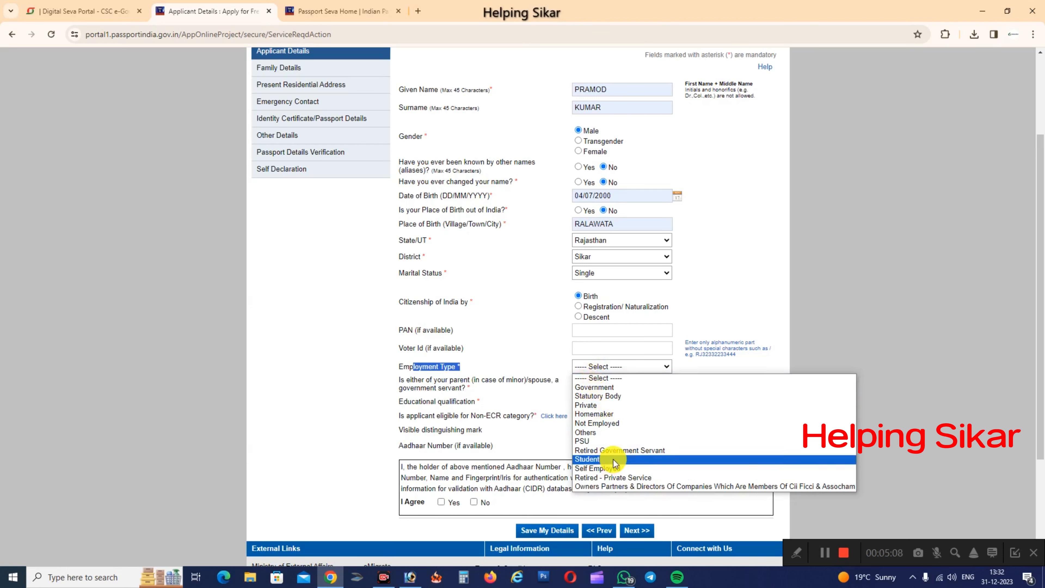
# Set employment to Self Employed, government servant parent No, qualification 10th Pass And Above
pyautogui.click(613, 468)
pyautogui.click(507, 389)
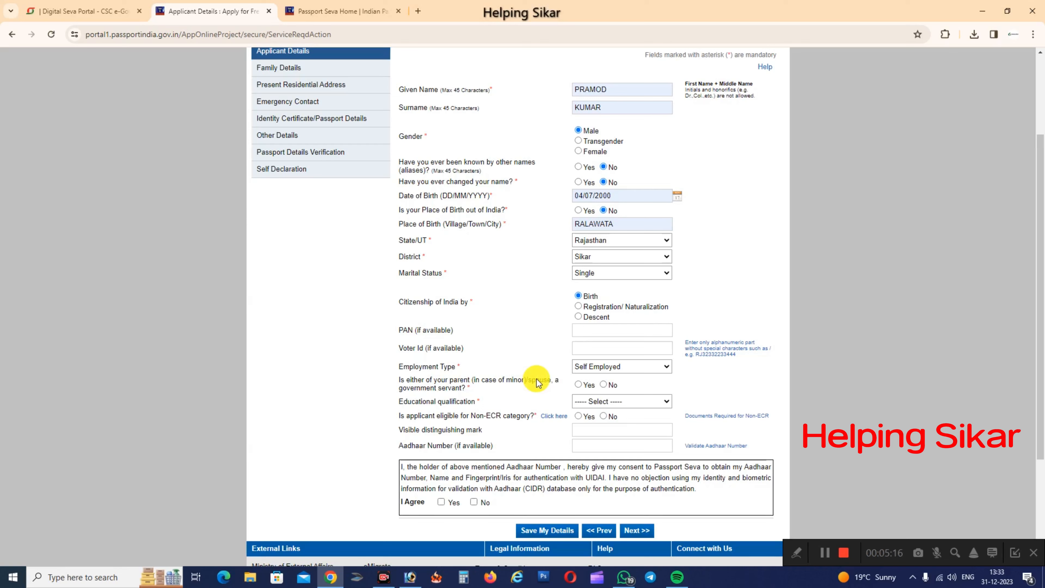
pyautogui.click(603, 385)
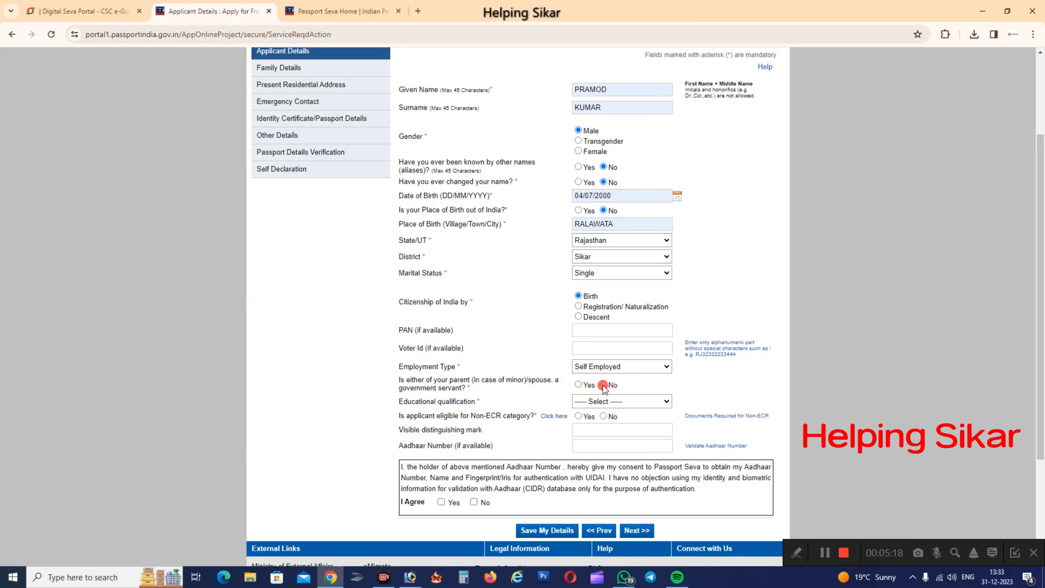
pyautogui.click(592, 406)
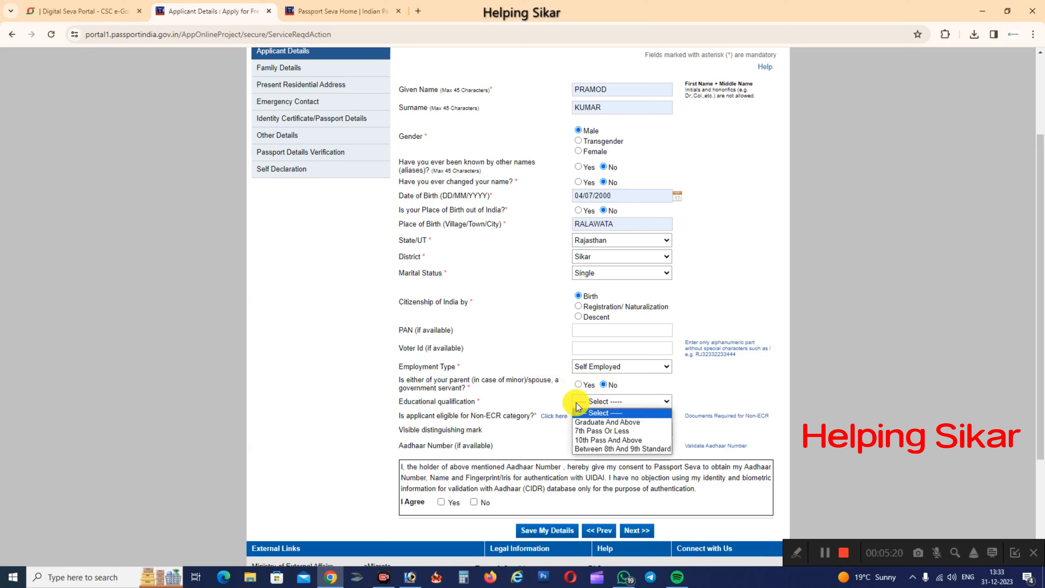
pyautogui.click(598, 440)
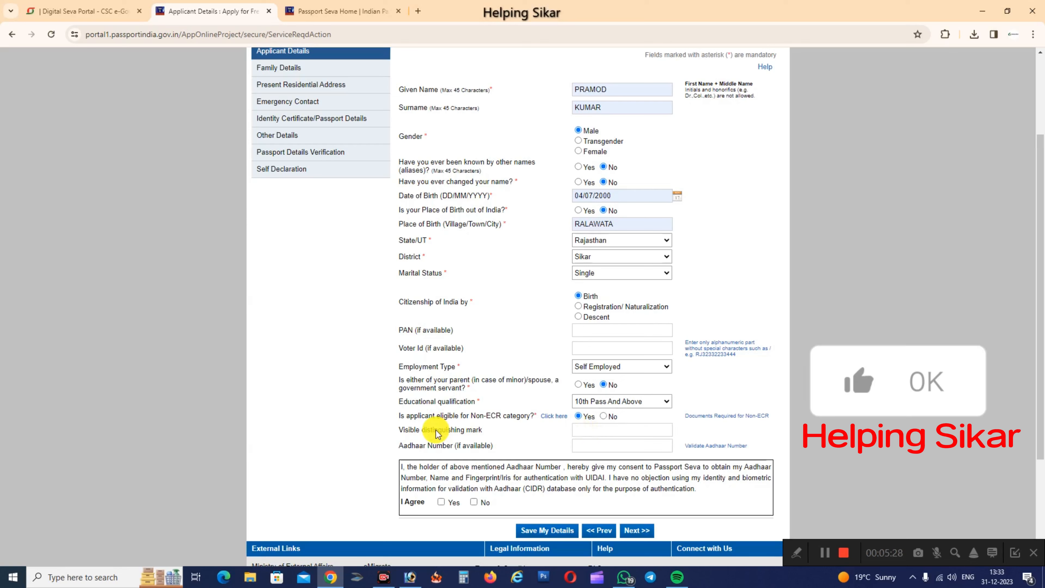
# Enter 'NILL' as distinguishing mark, agree to Aadhaar consent, and save the applicant details
pyautogui.moveTo(465, 430); pyautogui.dragTo(563, 430)
pyautogui.click(597, 430)
pyautogui.write('NILL')
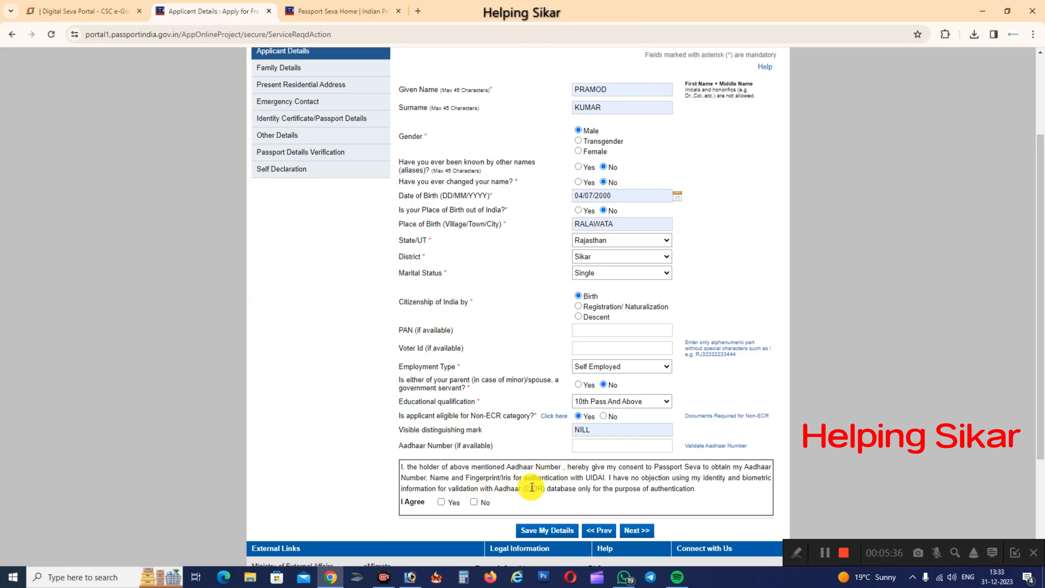
pyautogui.click(442, 502)
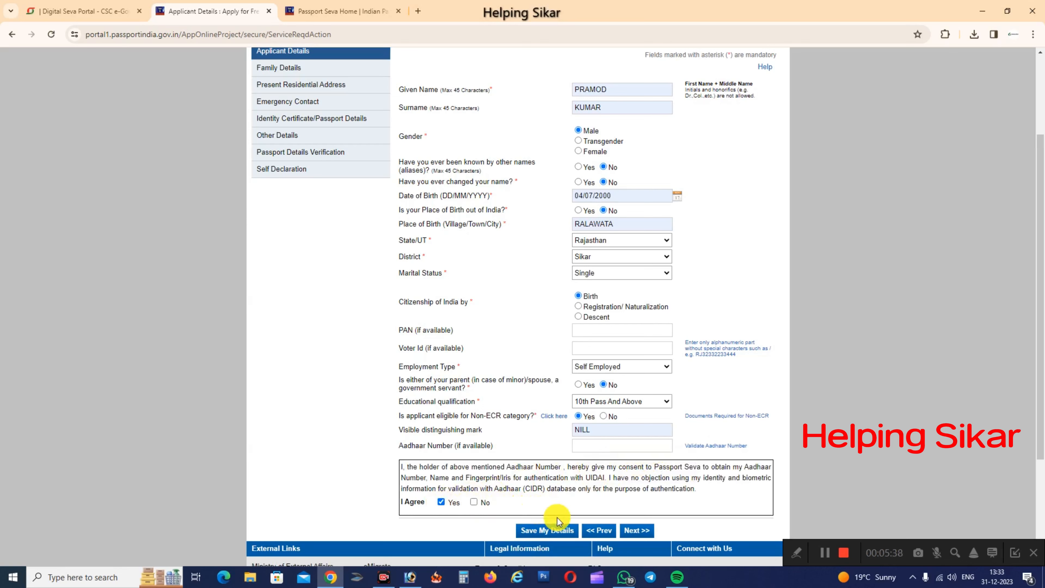
pyautogui.click(640, 534)
pyautogui.click(580, 233)
pyautogui.click(599, 332)
# Leave the police station unselected, answer No to 'Is Permanent Address available?', and continue
pyautogui.click(469, 347)
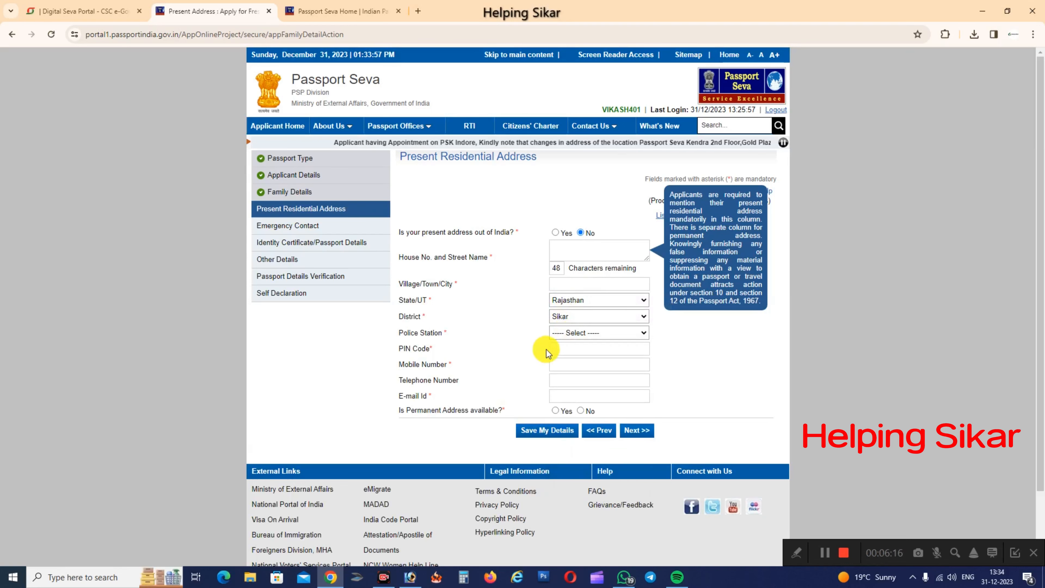
pyautogui.moveTo(398, 349); pyautogui.dragTo(448, 364)
pyautogui.click(580, 410)
pyautogui.moveTo(406, 410); pyautogui.dragTo(505, 411)
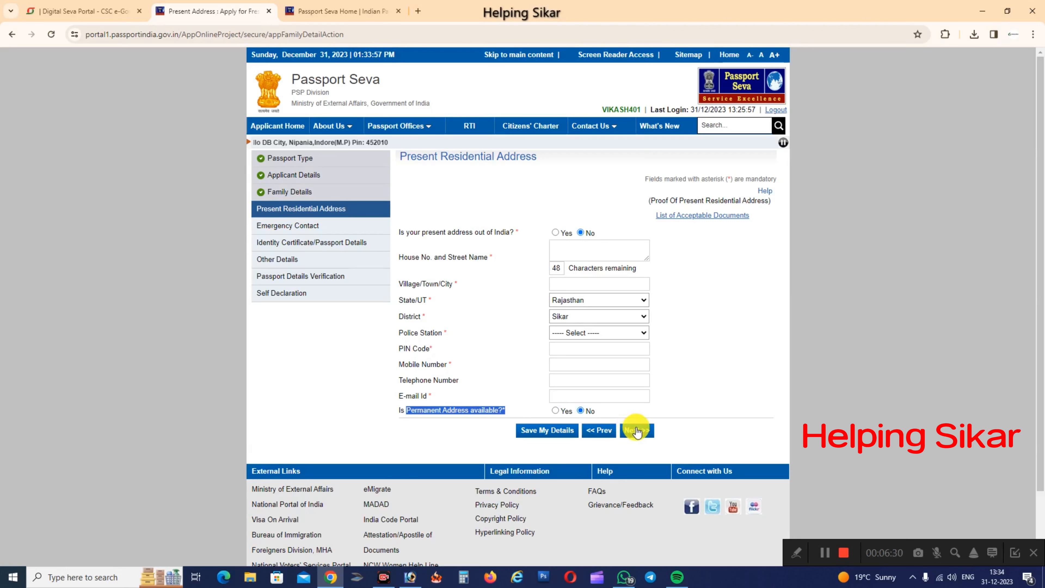
pyautogui.click(637, 430)
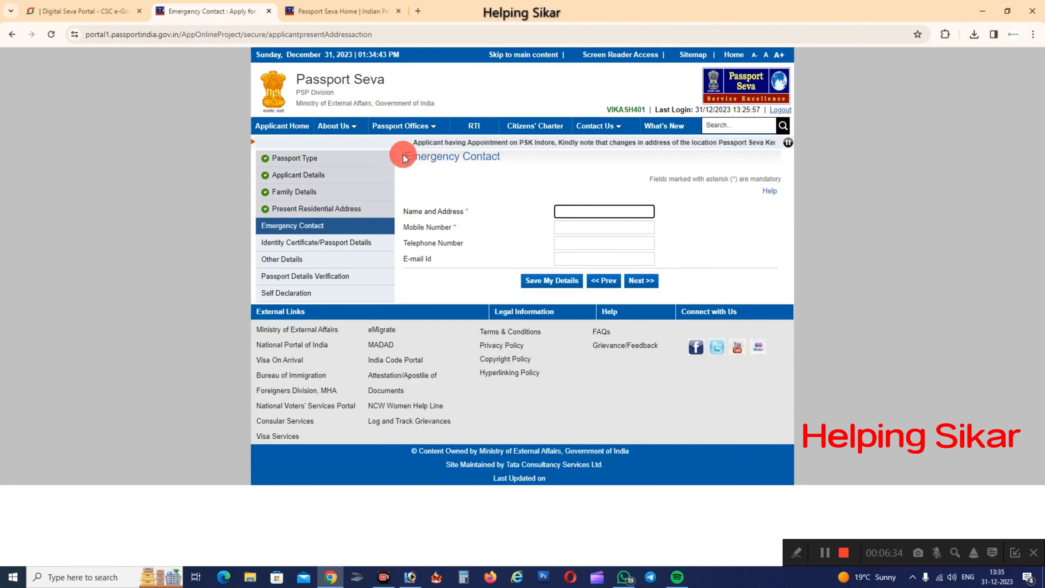
# Submit the Emergency Contact details to move on to the Previous Passport page
pyautogui.moveTo(403, 156); pyautogui.dragTo(489, 155)
pyautogui.click(641, 281)
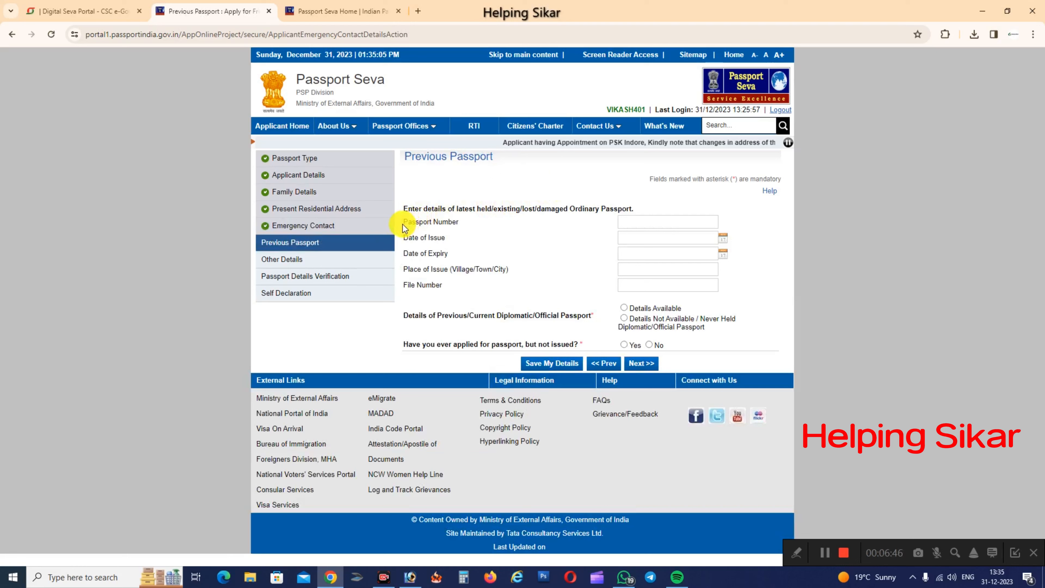
# With Place of Issue JAIPUR, mark diplomatic passport details Not Available and answer No to applied-but-not-issued
pyautogui.moveTo(403, 224)
pyautogui.mouseDown()
pyautogui.moveTo(442, 224)
pyautogui.moveTo(403, 241)
pyautogui.mouseUp()
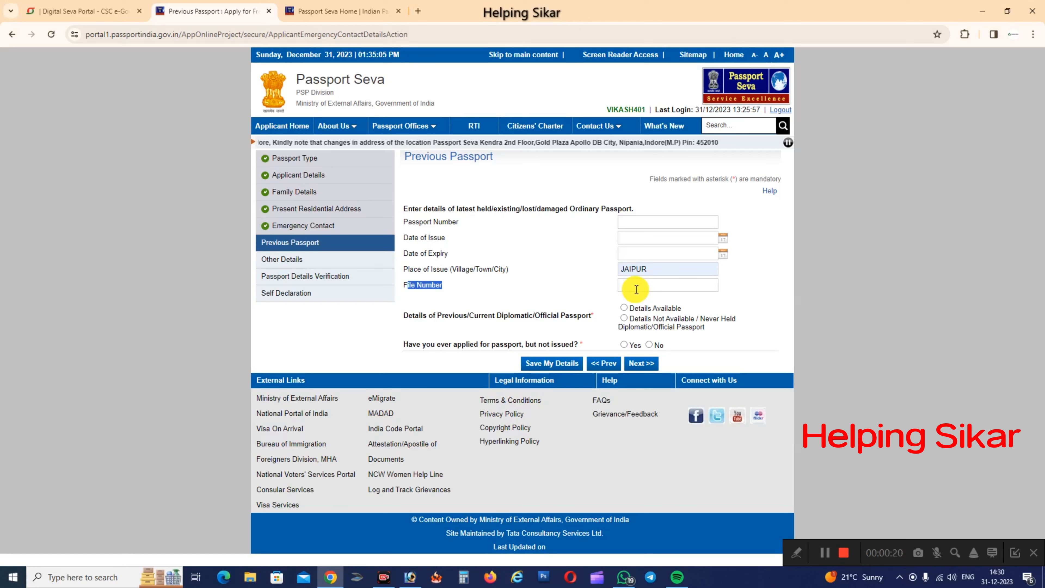
pyautogui.click(636, 290)
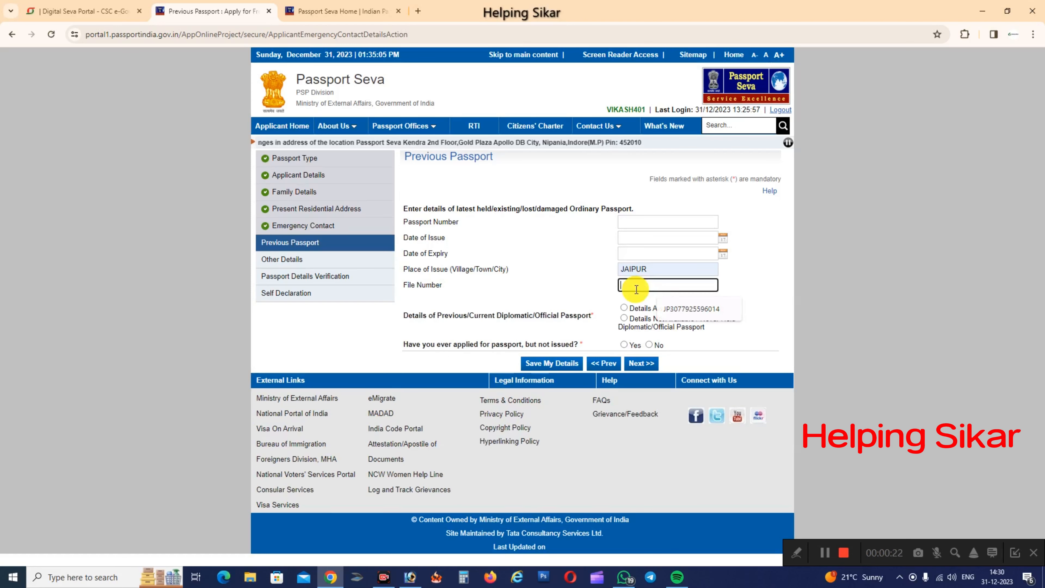
pyautogui.click(554, 294)
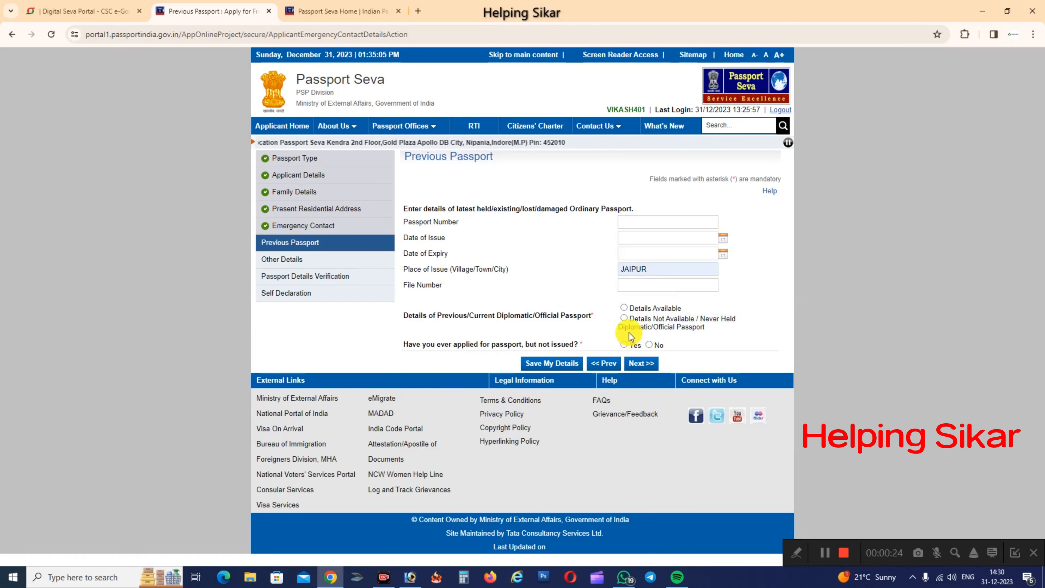
pyautogui.click(624, 318)
pyautogui.click(649, 345)
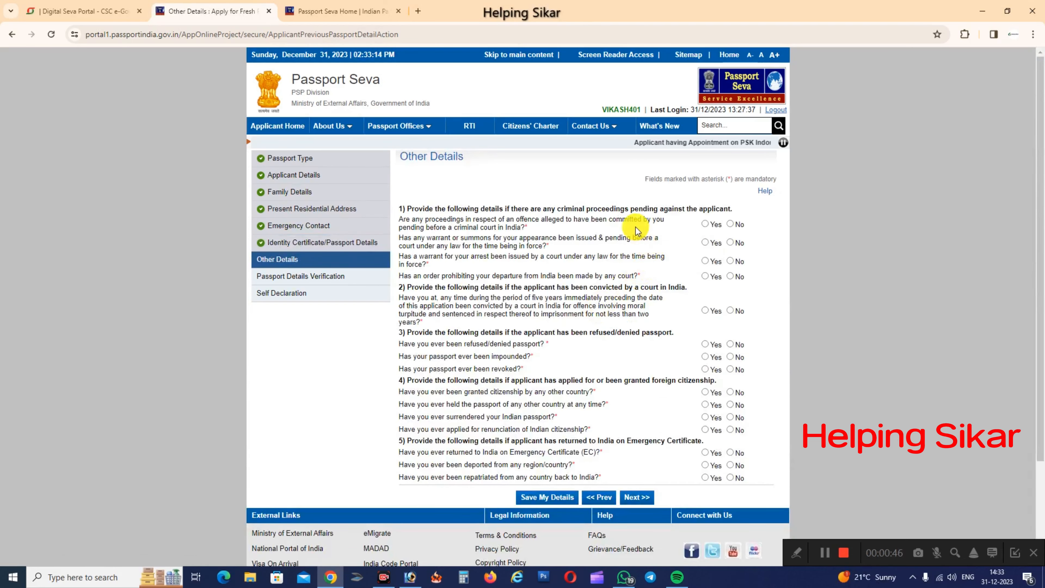